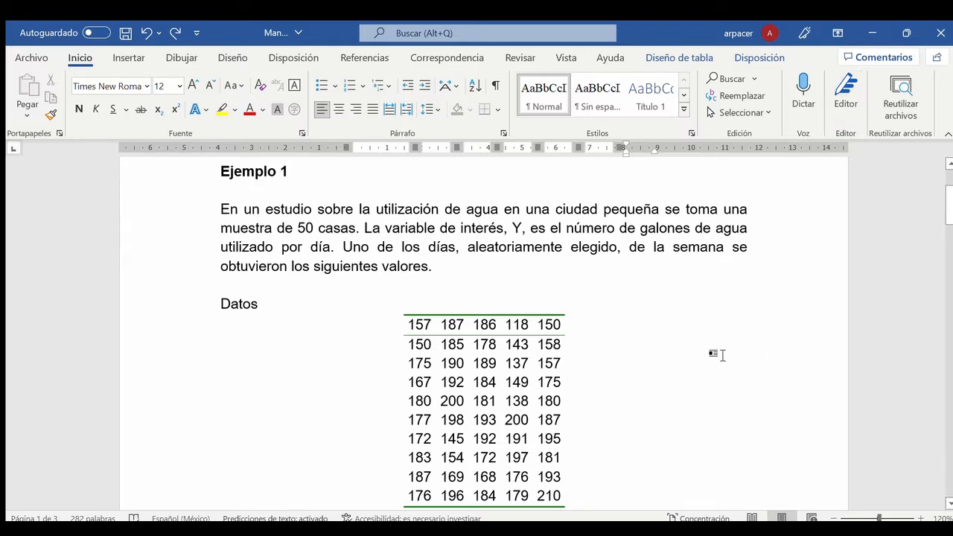
- Copy the whole Datos table of Ejemplo 1 from the Word document and paste it into the blank Excel sheet at E1
click(456, 382)
click(397, 308)
key(ctrl+c)
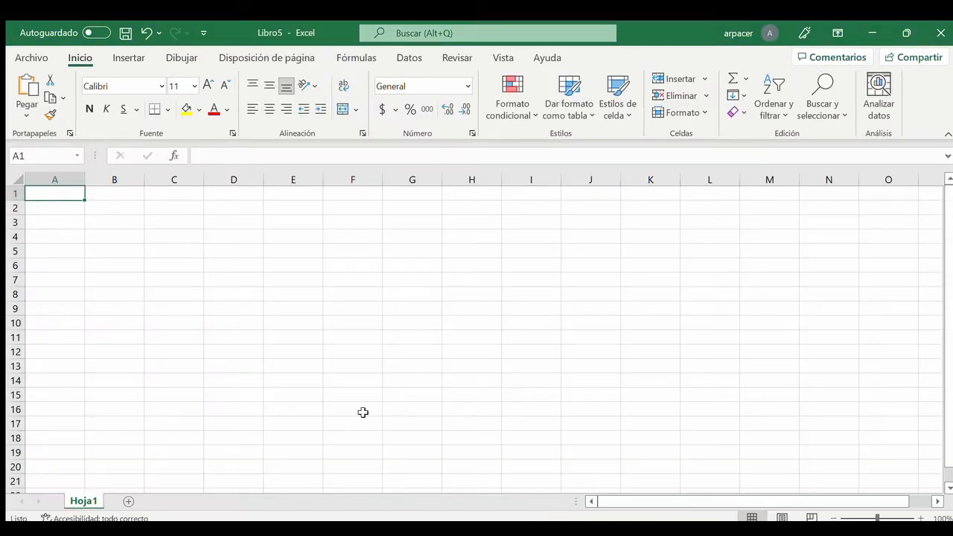
click(277, 193)
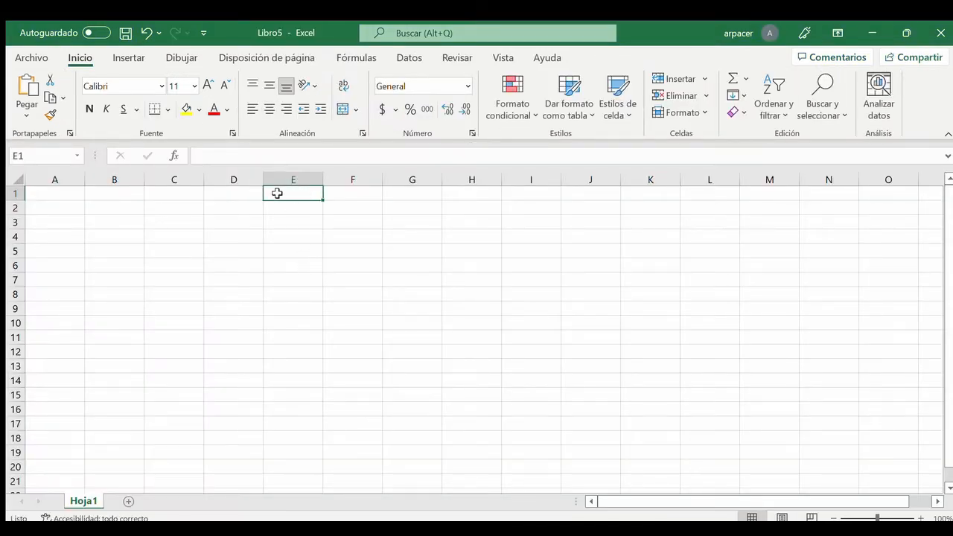
key(ctrl+v)
- Enter the column heading Galones_Agua in cell A1
click(65, 198)
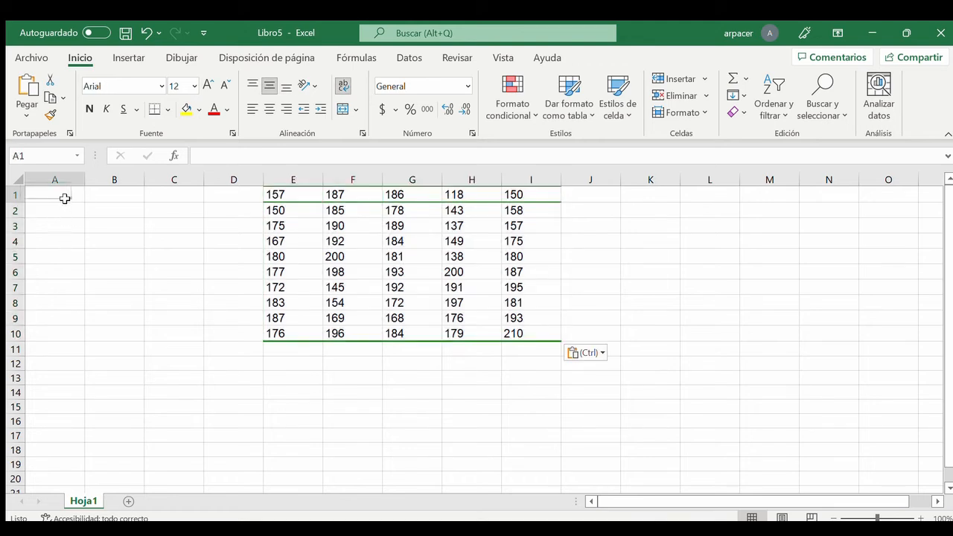
text(Galon)
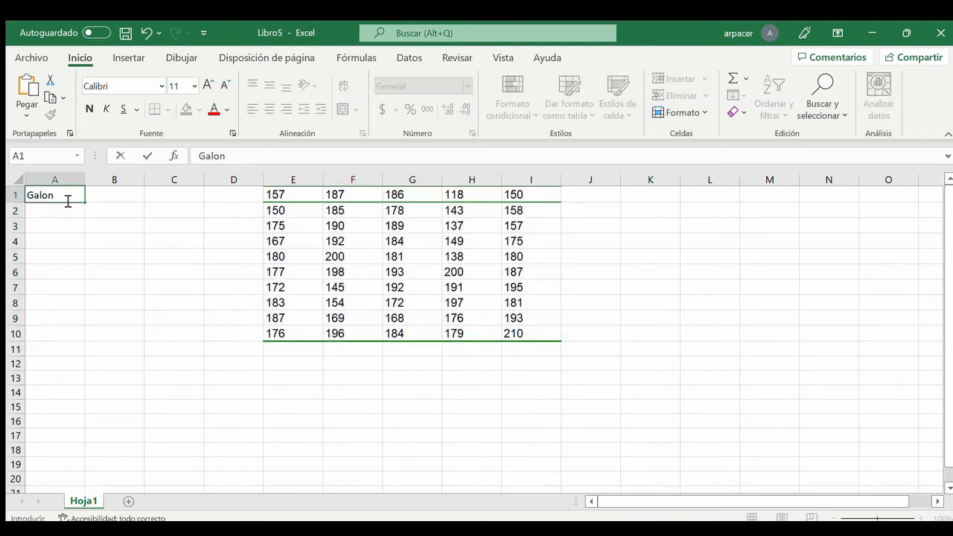
text(es_Agua)
click(216, 255)
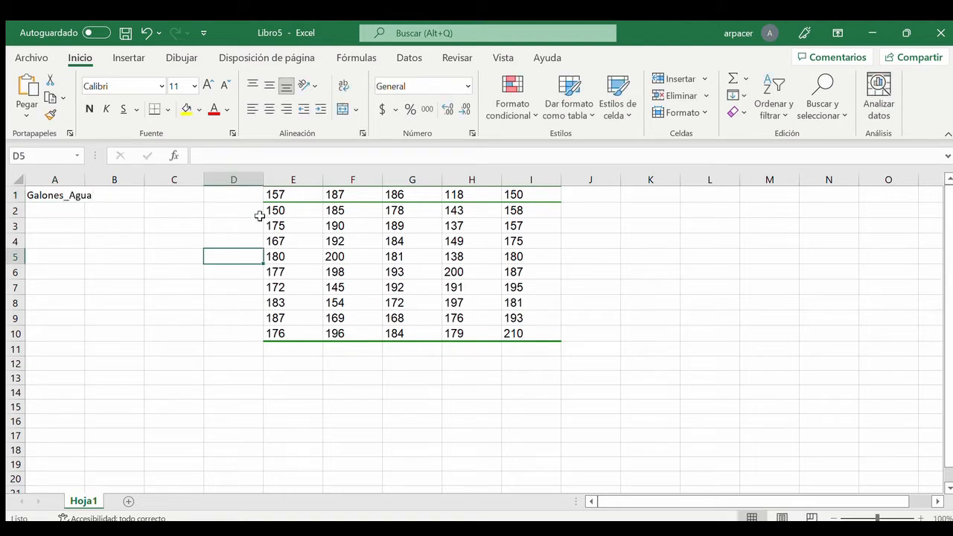
- Move the data block E1:I10 so that it starts in cell A2 under the heading
drag(277, 194, 509, 334)
key(ctrl+c)
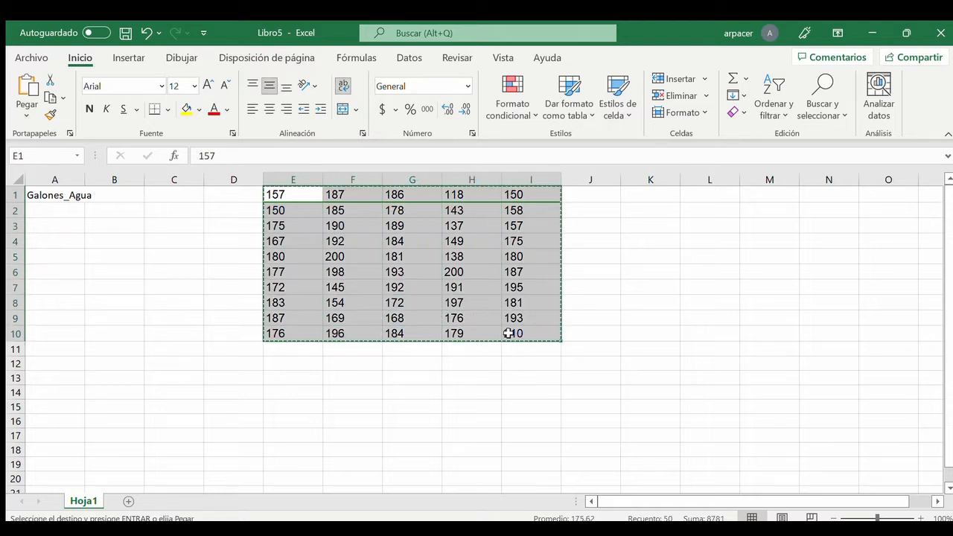
click(61, 211)
key(ctrl+v)
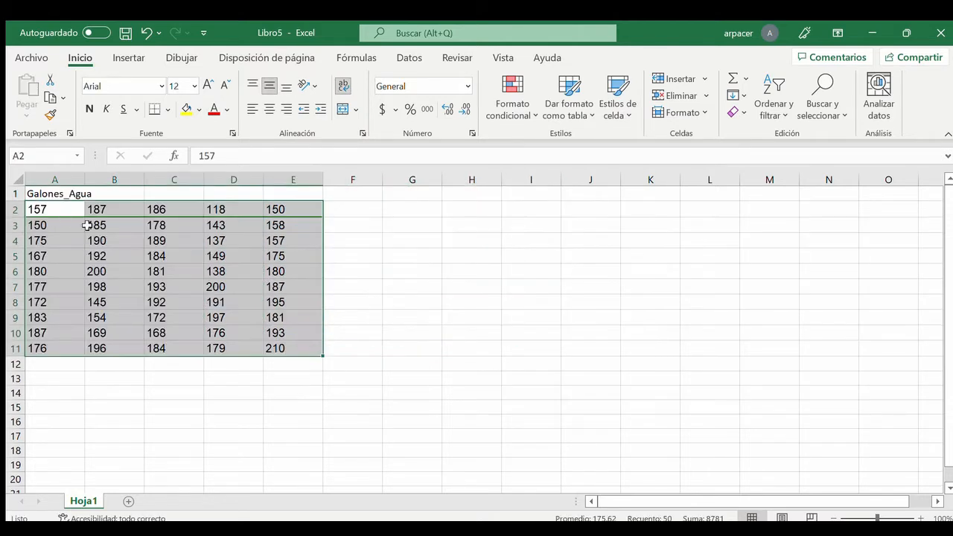
- Move the four data columns in B2:E11 to start at A12, below the first column's values
drag(119, 211, 289, 349)
key(ctrl+c)
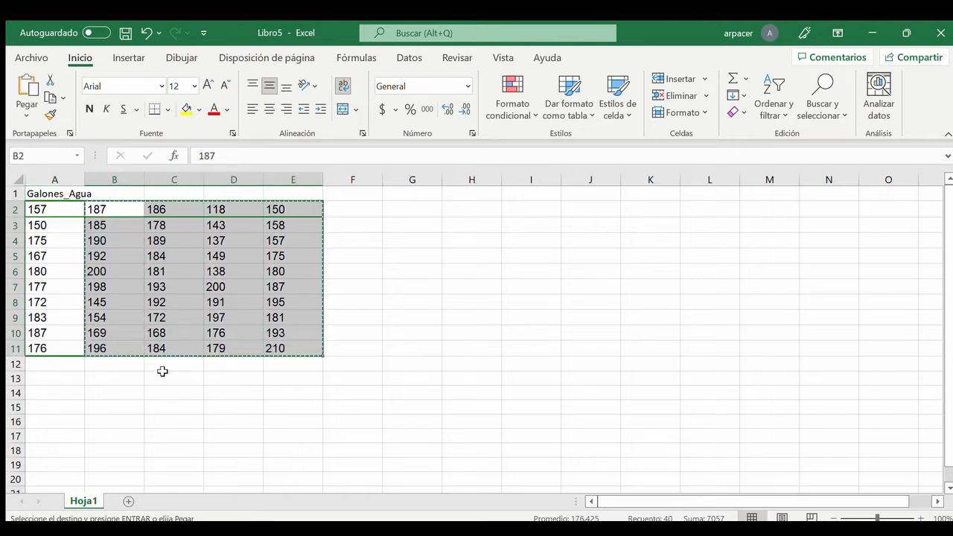
click(70, 365)
key(ctrl+v)
scroll(318, 365, down, 2)
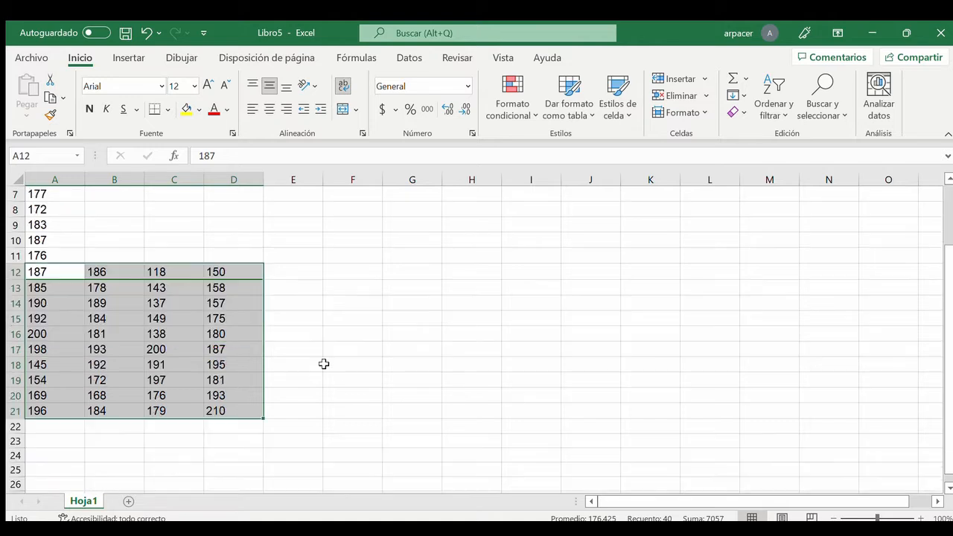
scroll(296, 357, down, 1)
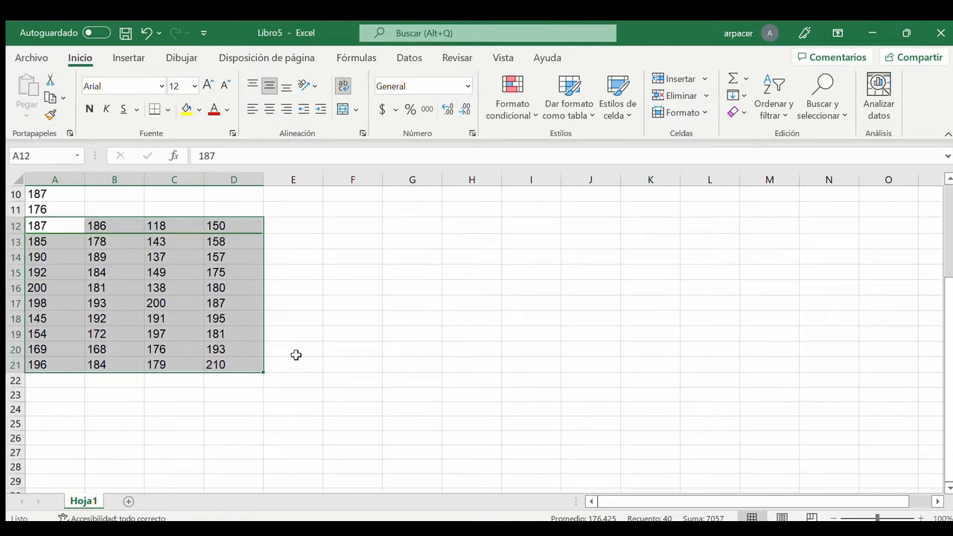
- Move the three data columns in B12:D21 to start at A22, continuing the stack in column A
click(102, 223)
drag(103, 224, 221, 362)
key(ctrl+c)
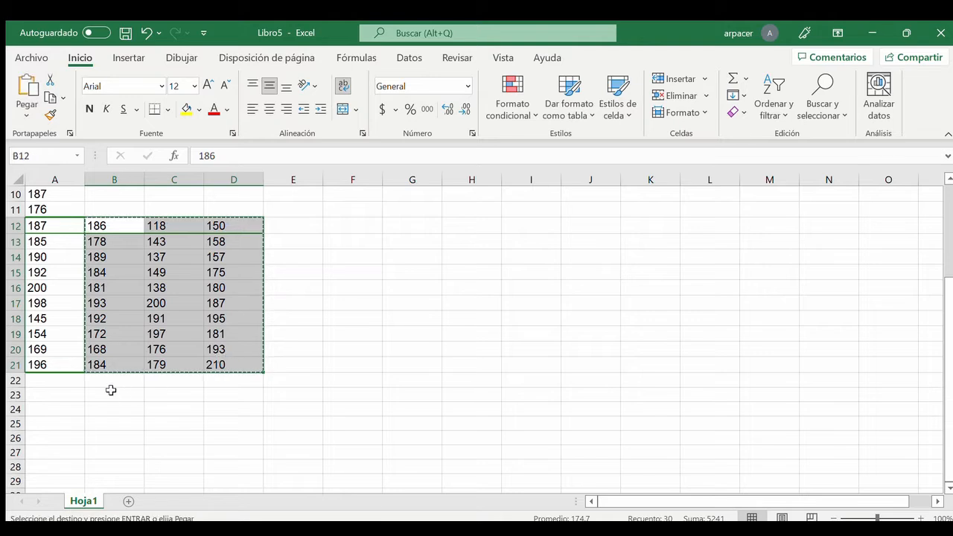
click(45, 379)
key(Return)
scroll(284, 378, down, 5)
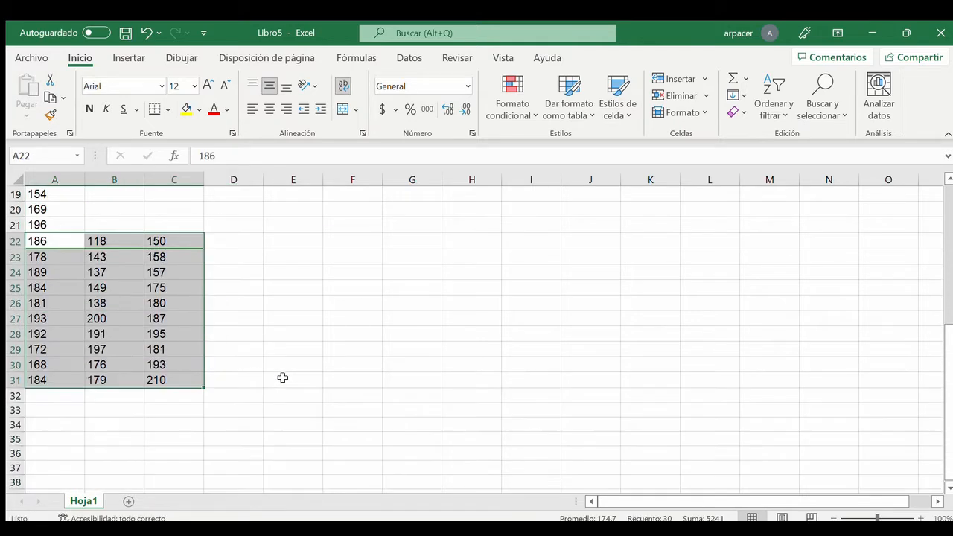
- Move the two data columns in B22:C31 to start at A32, directly below the stacked values
scroll(214, 340, up, 1)
scroll(155, 290, up, 2)
drag(100, 241, 166, 379)
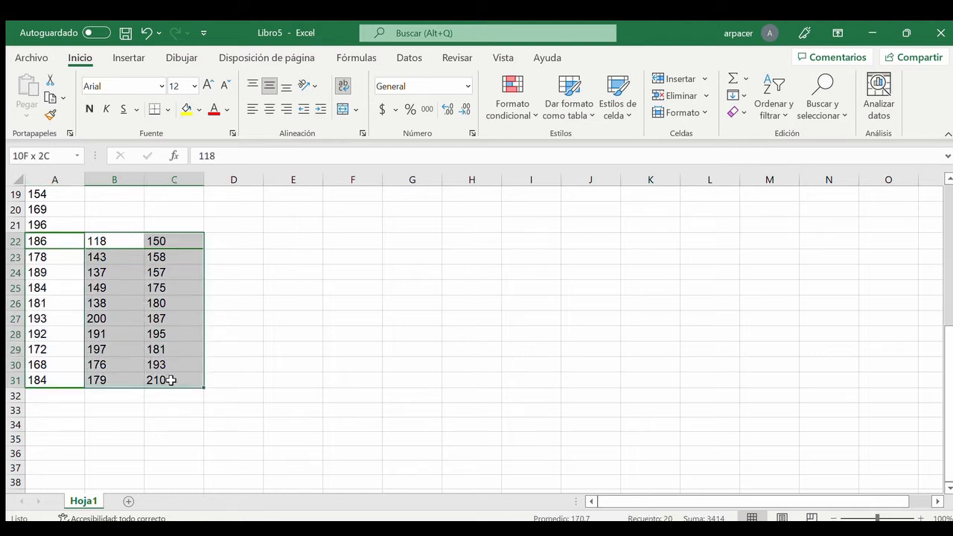
key(ctrl+c)
click(70, 395)
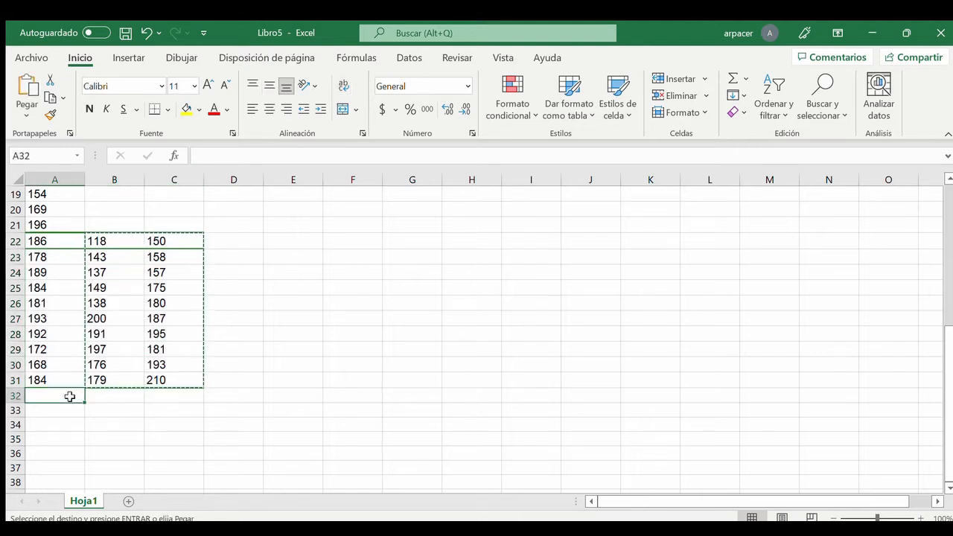
key(Return)
scroll(211, 386, down, 2)
scroll(211, 386, down, 2)
- Move the last data column in B32:B41 to A42, completing the single Galones_Agua column
click(171, 303)
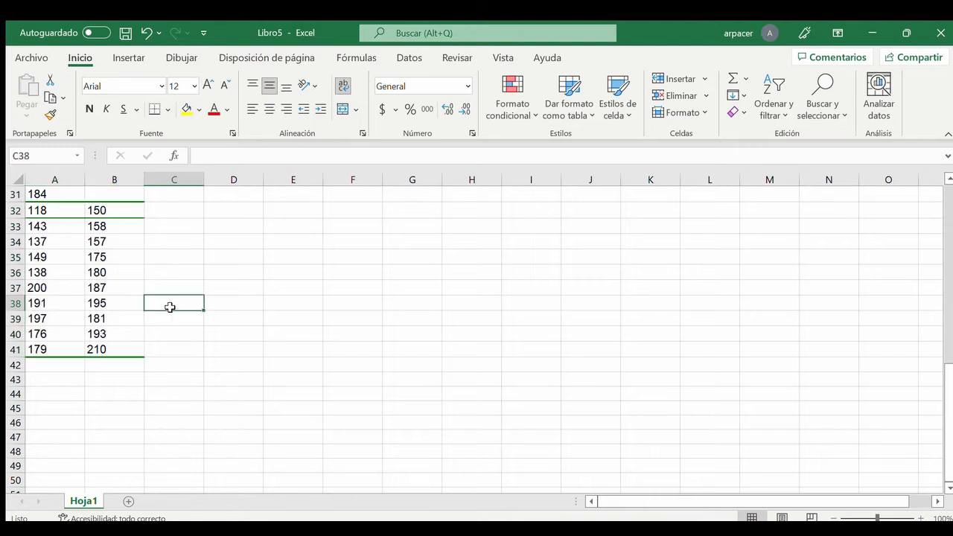
click(110, 214)
drag(110, 219, 117, 351)
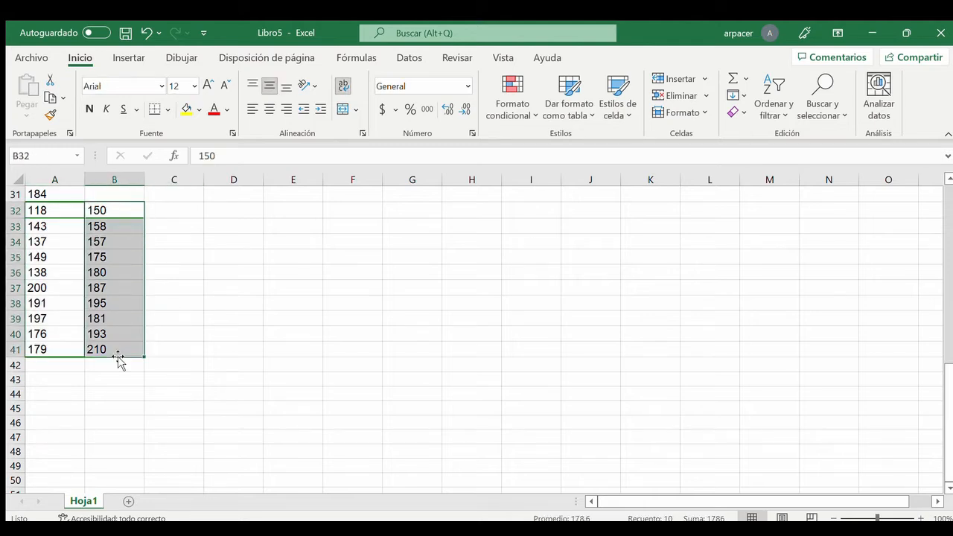
key(ctrl+c)
click(47, 364)
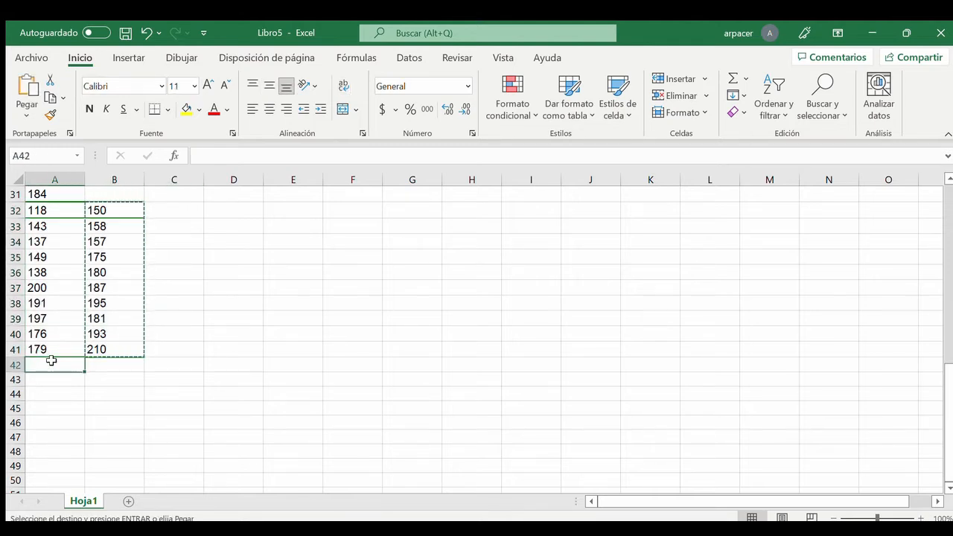
key(Return)
scroll(223, 375, up, 3)
scroll(230, 374, up, 7)
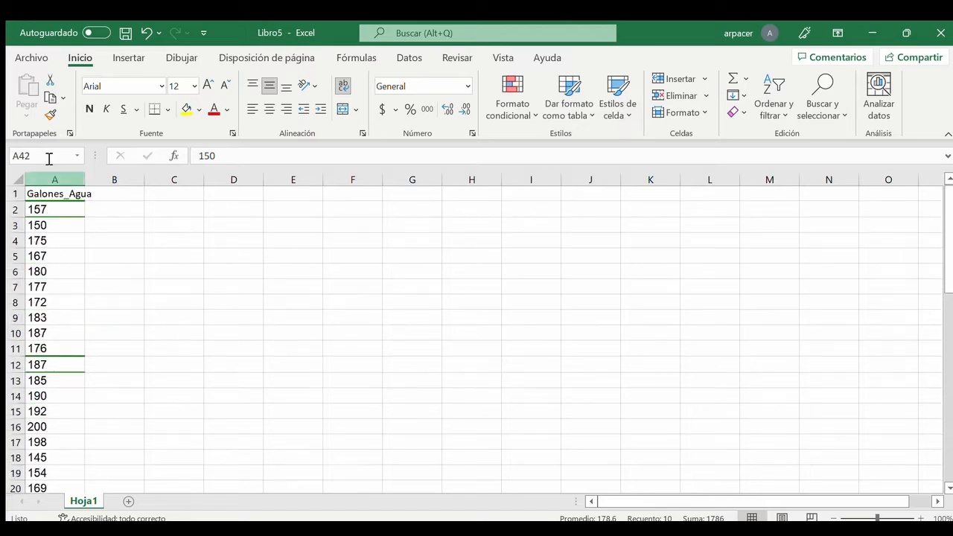
- Save the workbook as GalonesAgua in the Curso_R_2022 folder
click(33, 57)
click(87, 259)
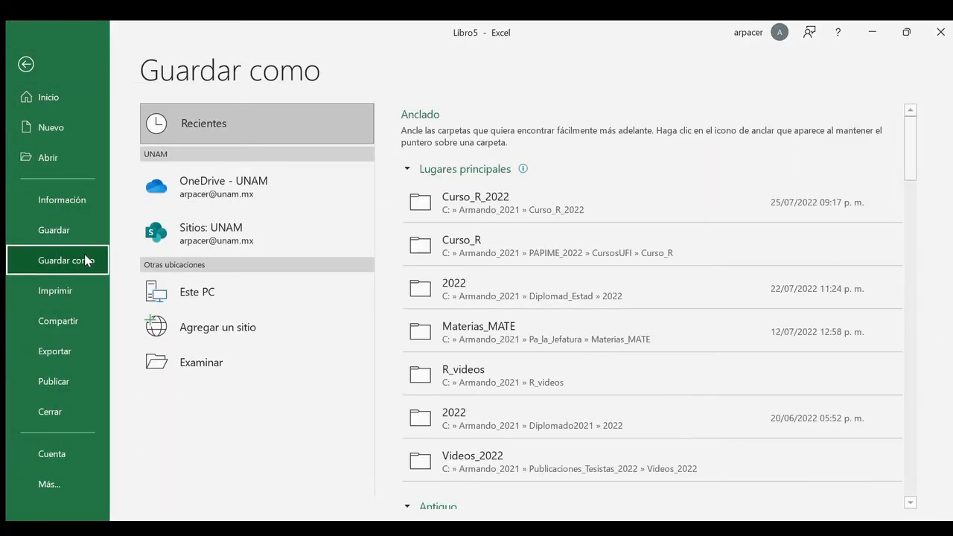
click(454, 209)
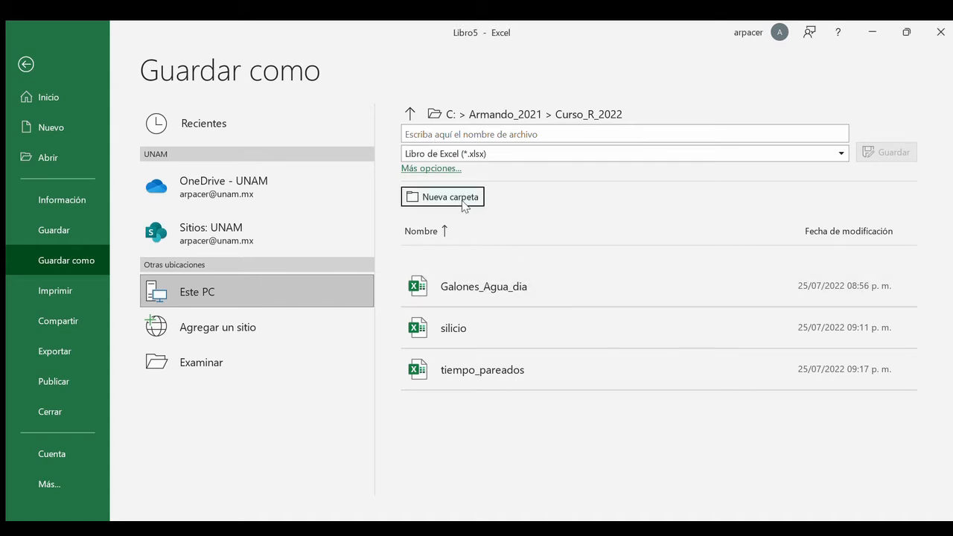
click(431, 136)
text(Galones)
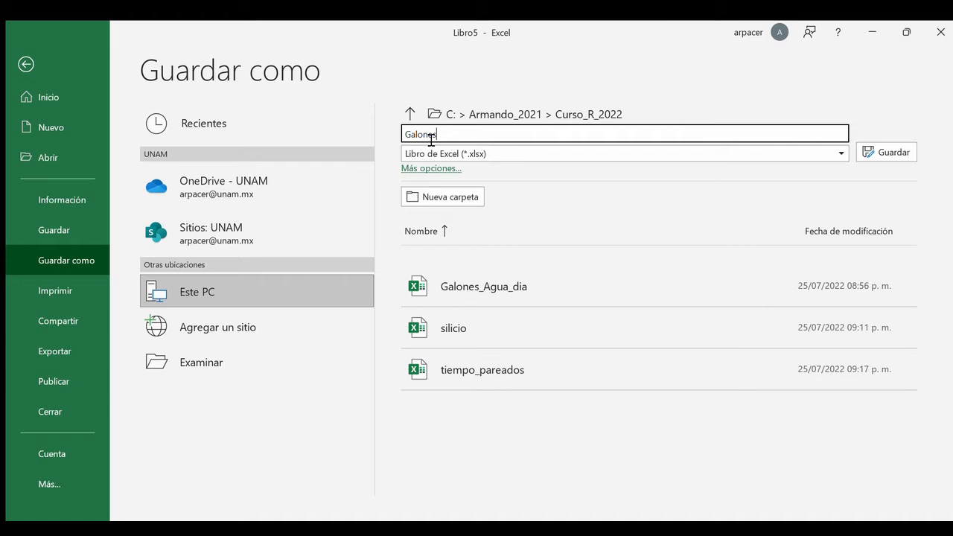
text(Agua)
double_click(431, 135)
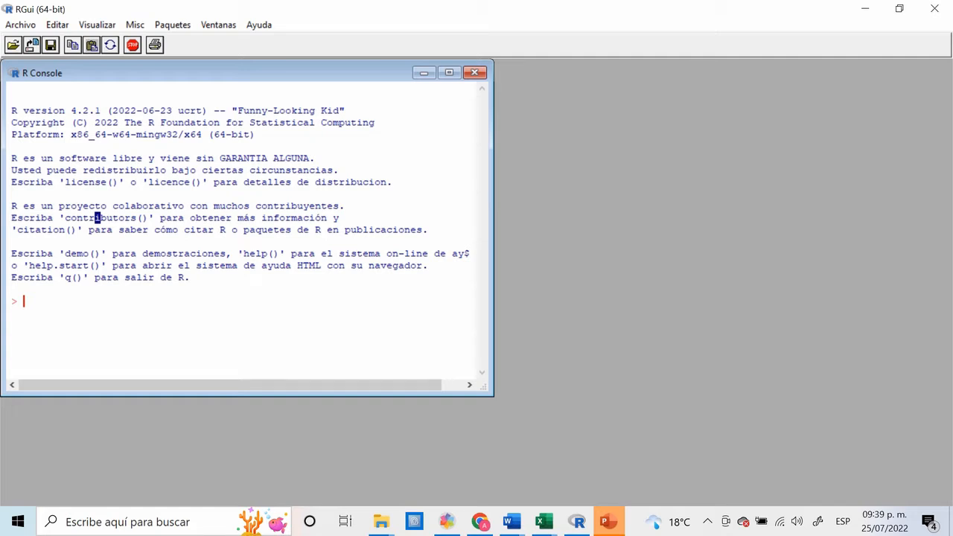
- Switch to RGui and open the list of packages that can be loaded
click(173, 25)
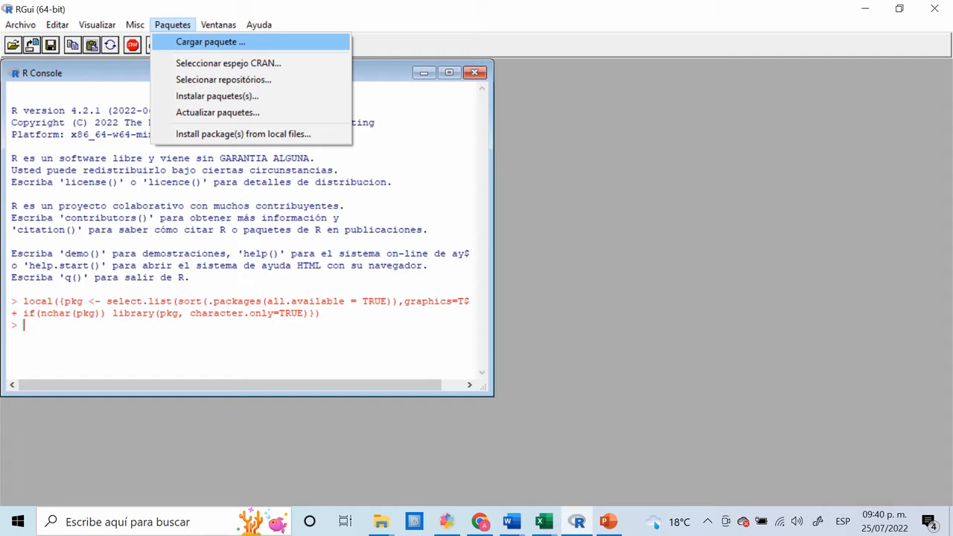
key(Return)
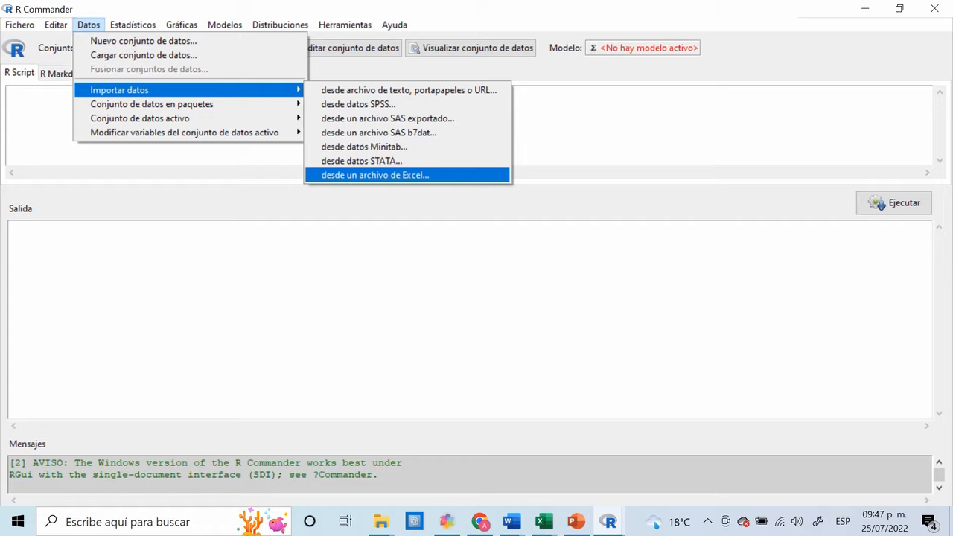
- Start importing a dataset from an Excel file in R Commander
key(Return)
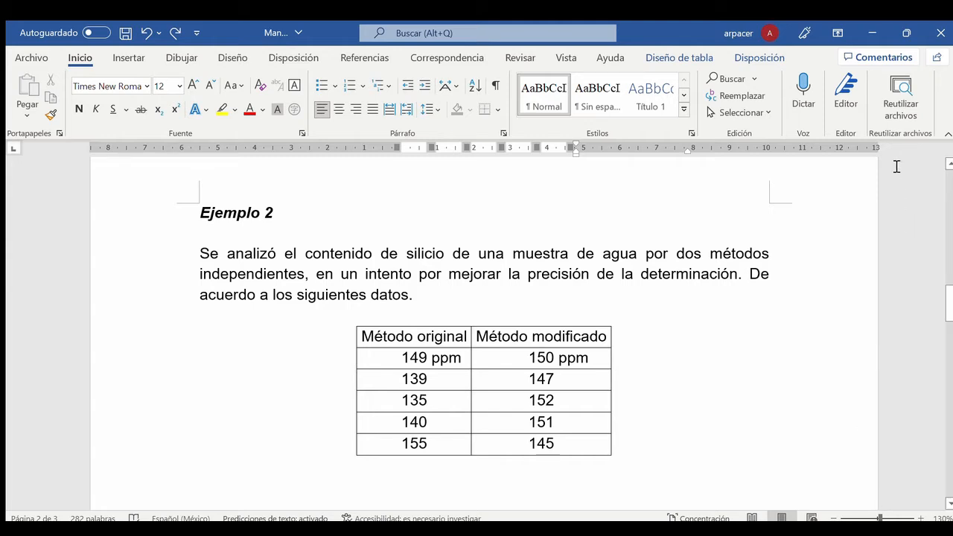
- Copy the whole Ejemplo 2 silicon table from Word into a new Excel workbook at E1
click(494, 385)
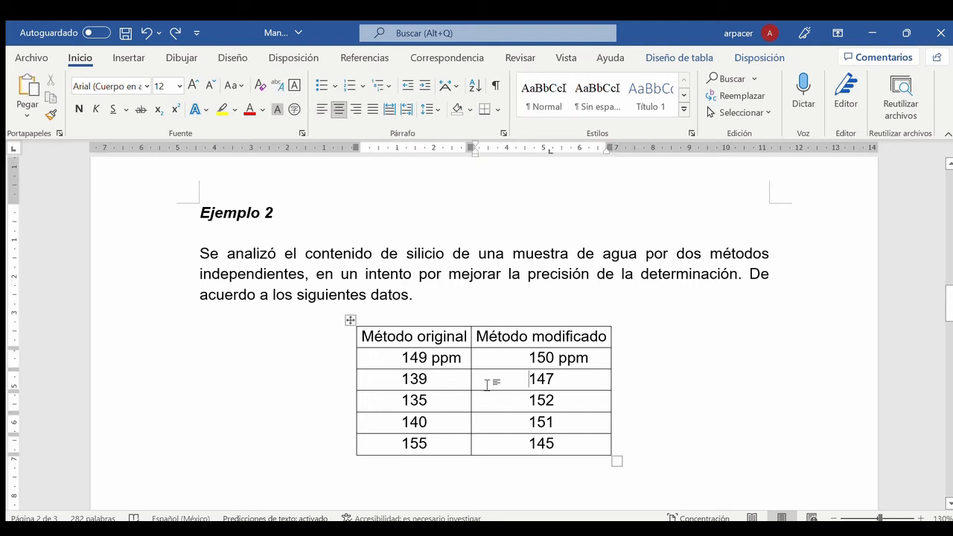
click(351, 321)
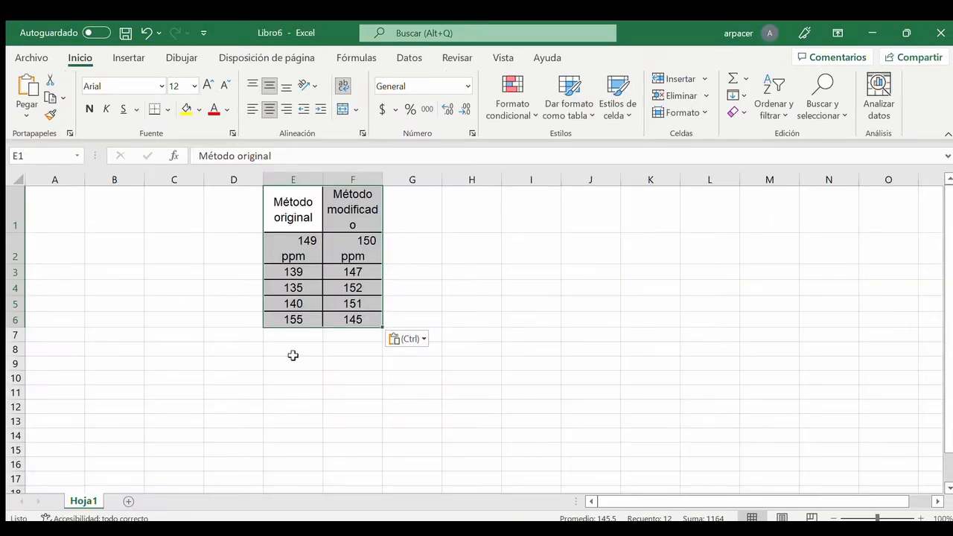
- Enter the column headings Metodo in A1 and Si_ppm in B1
click(64, 226)
text(M)
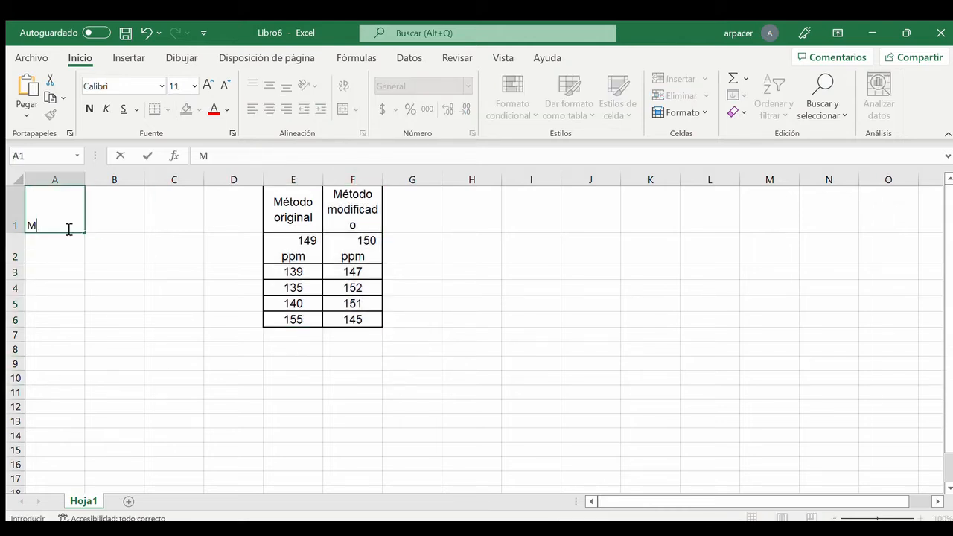
text(etodo)
click(111, 226)
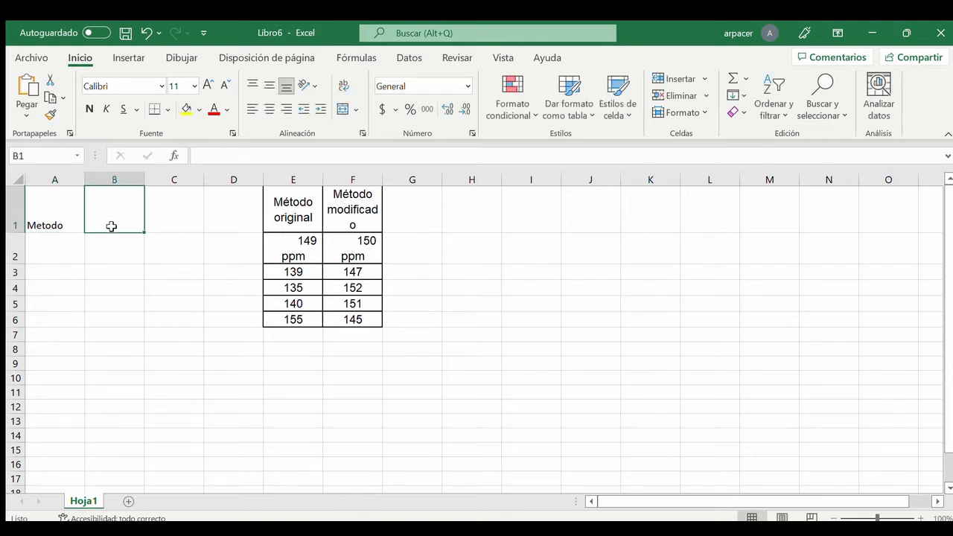
text(Si_ppm)
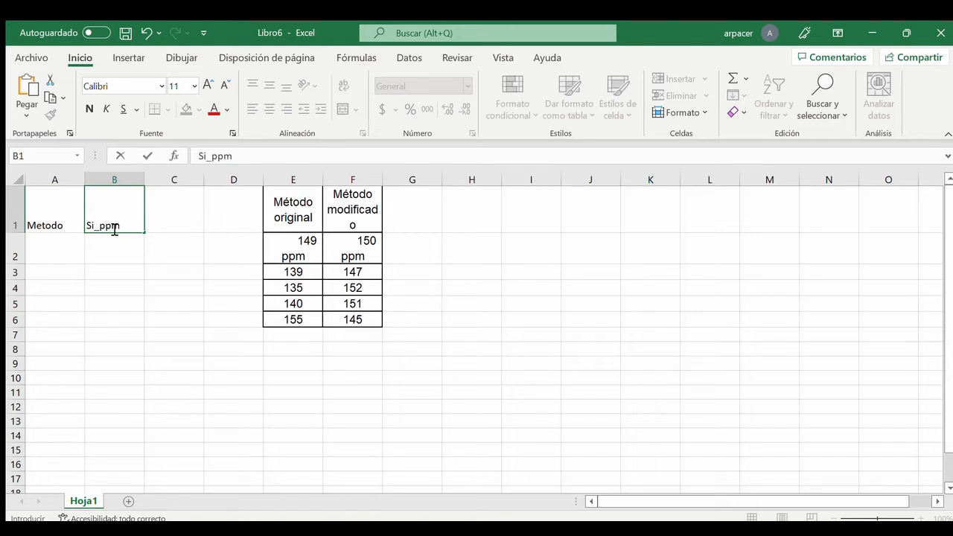
- Enter Original in A2 and fill it down to A6 in the Metodo column
click(50, 255)
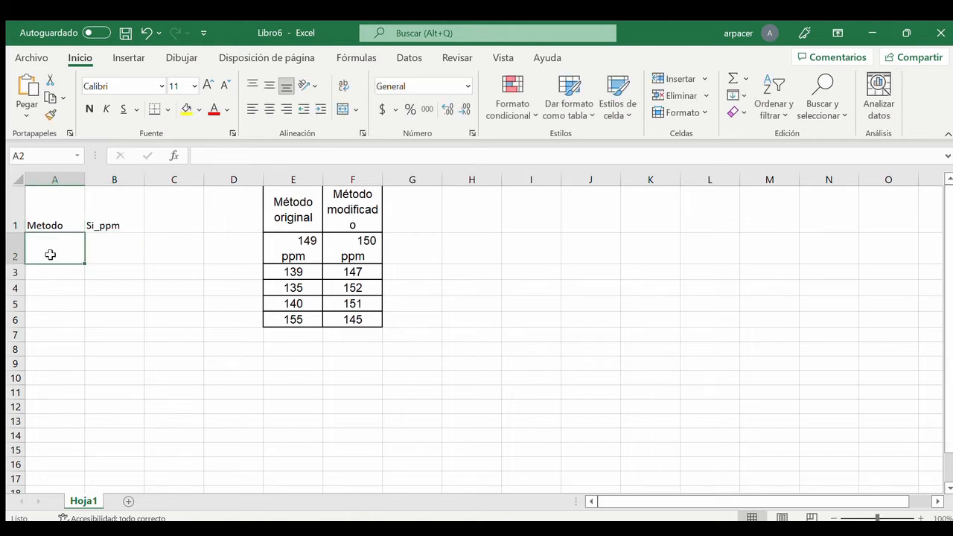
text(Or)
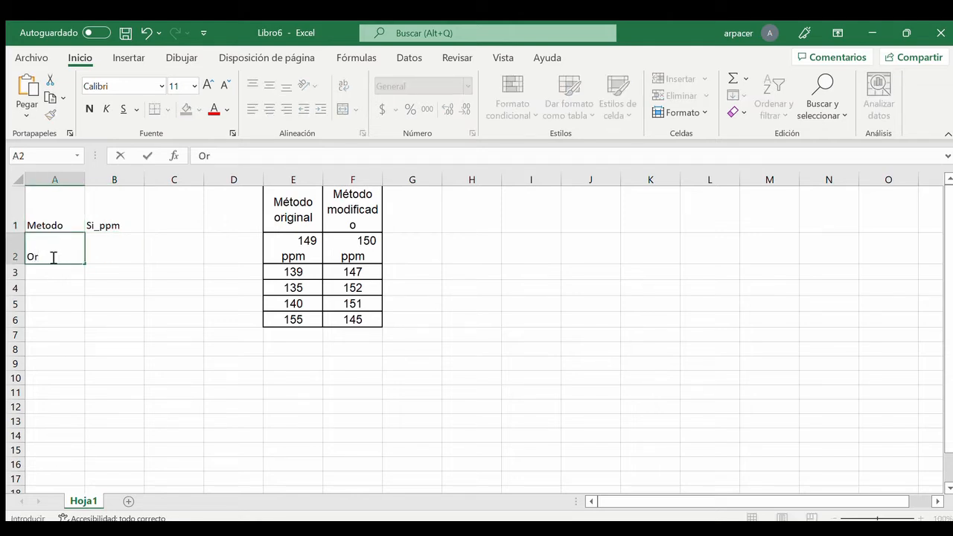
text(iginal)
click(75, 274)
click(75, 259)
drag(85, 262, 76, 322)
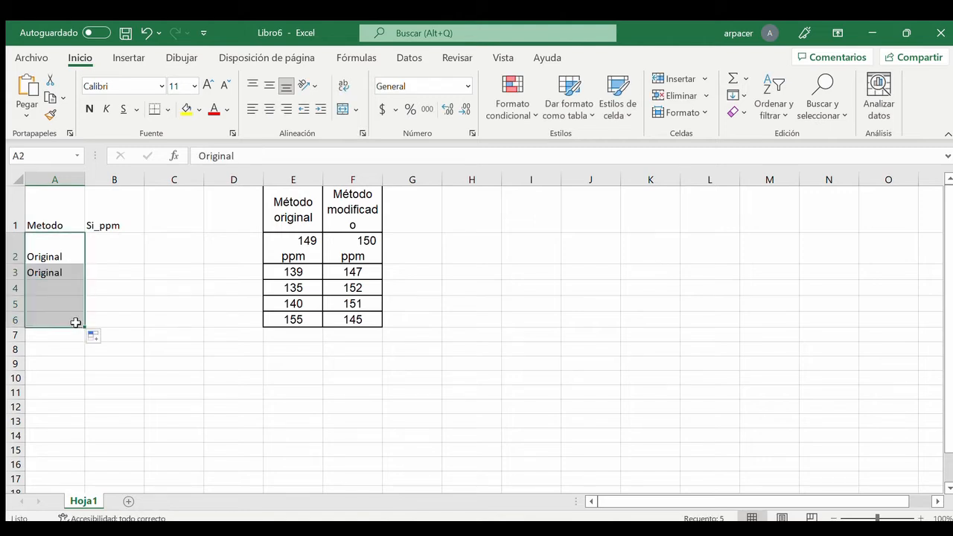
- Enter the original method's Si_ppm values 149, 139, 135, 140 and 155 in B2 to B6
click(111, 252)
text(149)
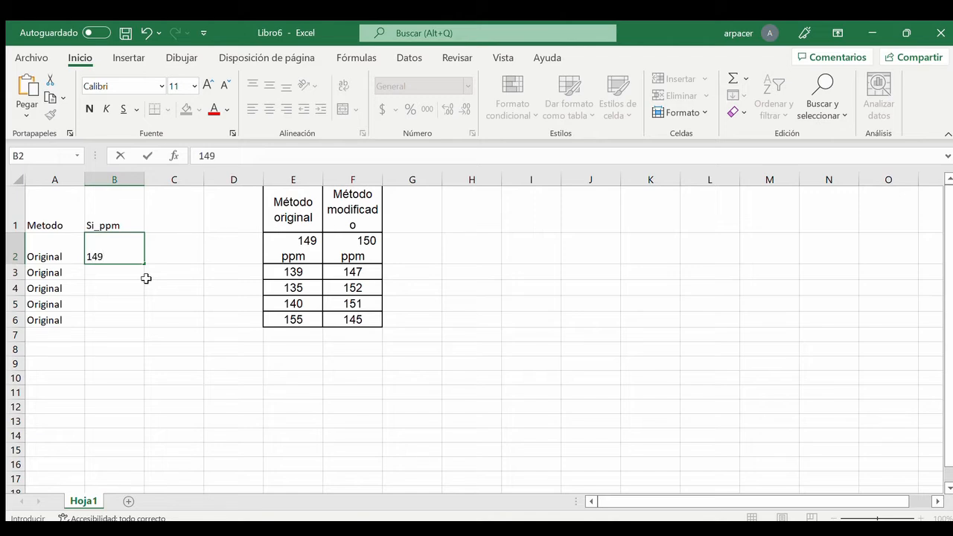
key(Return)
text(139)
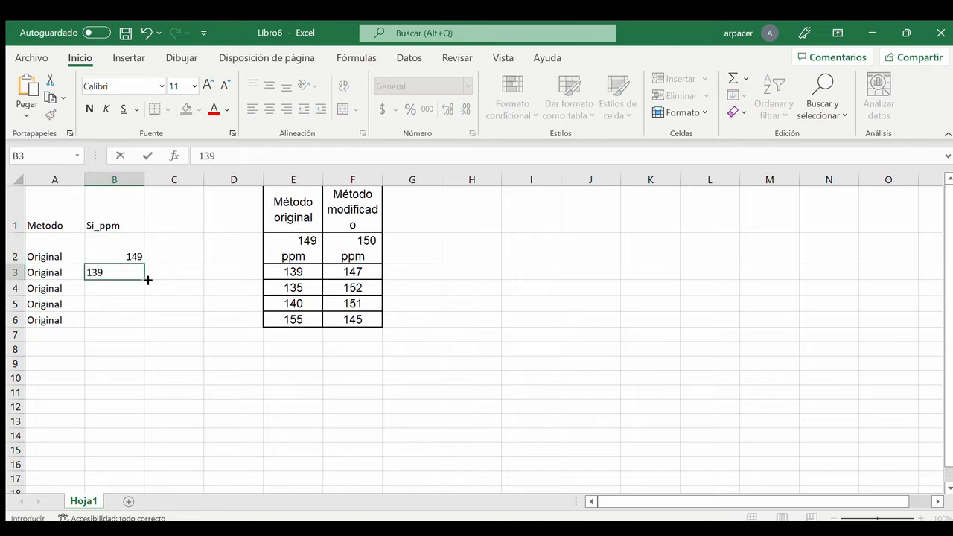
key(Return)
text(135)
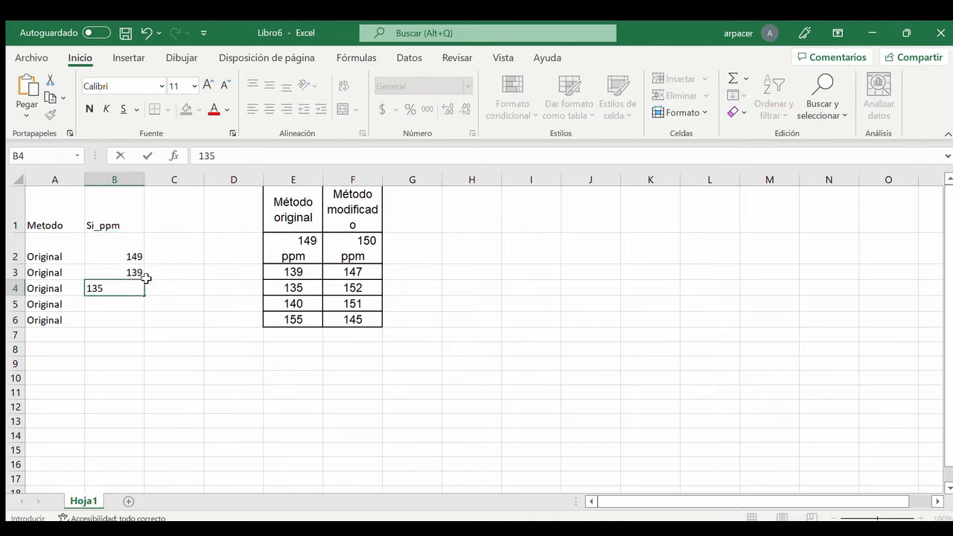
key(Return)
text(140)
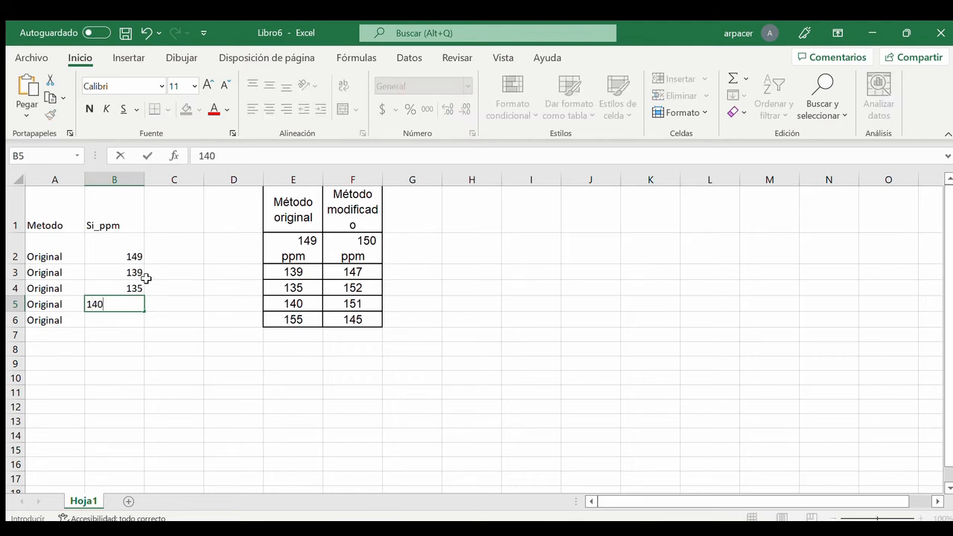
key(Return)
text(155)
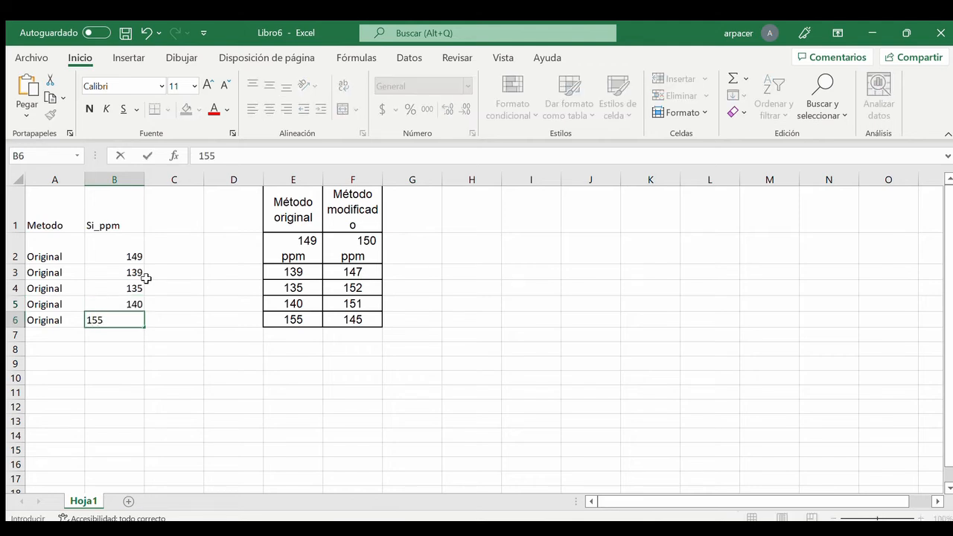
key(Return)
- Enter Modificado in A7 and fill it down to A11 in the Metodo column
key(Left)
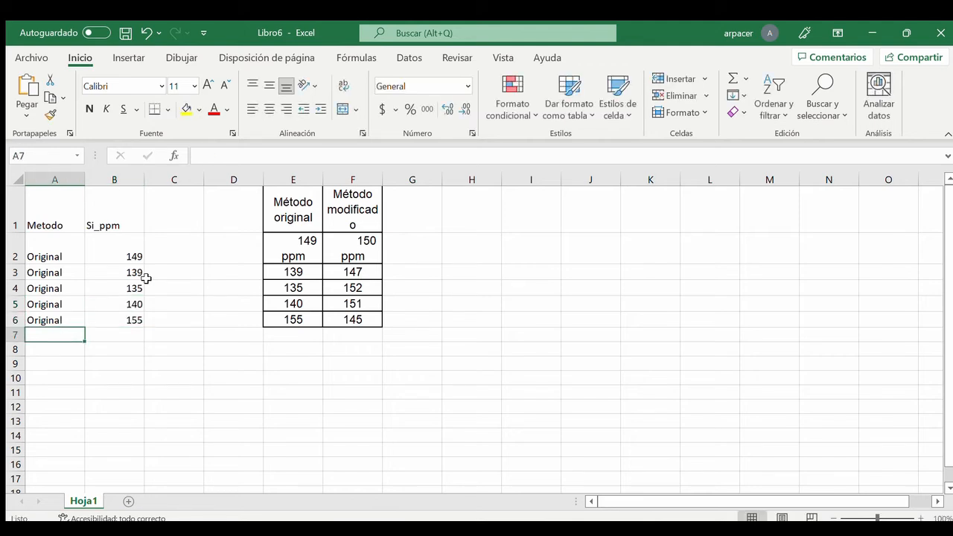
text(Modifi)
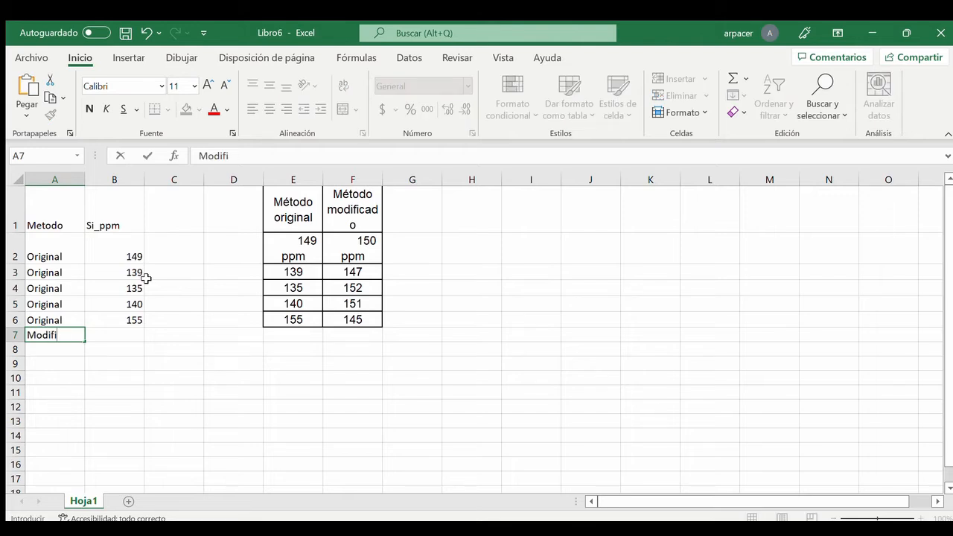
text(csadao)
key(BackSpace)
key(BackSpace)
key(BackSpace)
key(BackSpace)
key(BackSpace)
key(BackSpace)
text(cado)
key(Return)
click(46, 333)
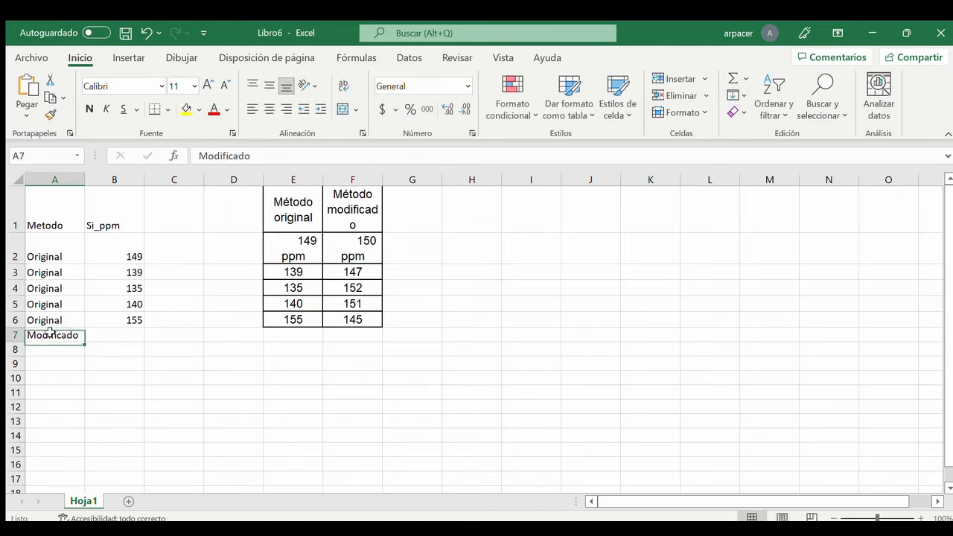
drag(85, 343, 81, 400)
- Enter the modified method's Si_ppm values 150, 147, 152, 151 and 145 in B7 to B11
click(125, 336)
text(150)
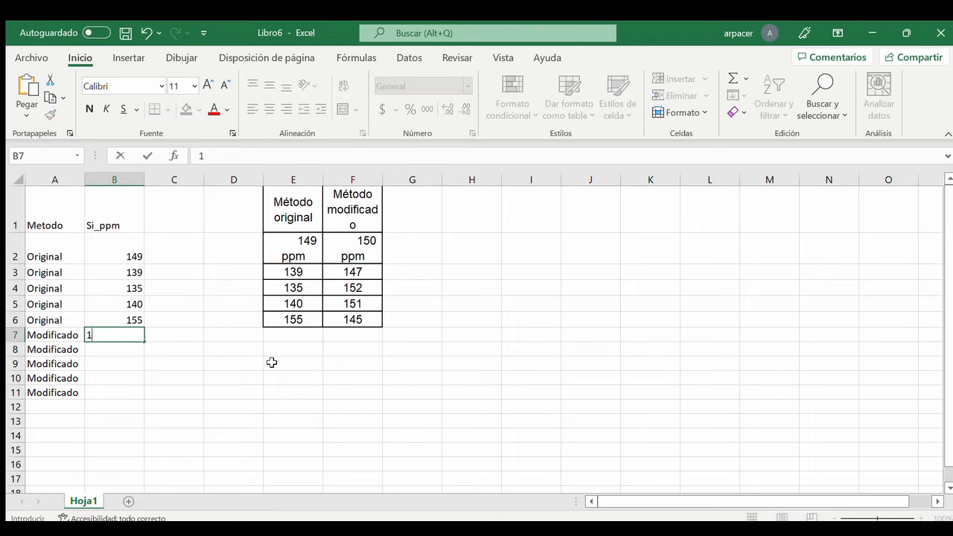
key(Return)
text(147)
key(Return)
text(152)
key(Return)
text(15)
text(1)
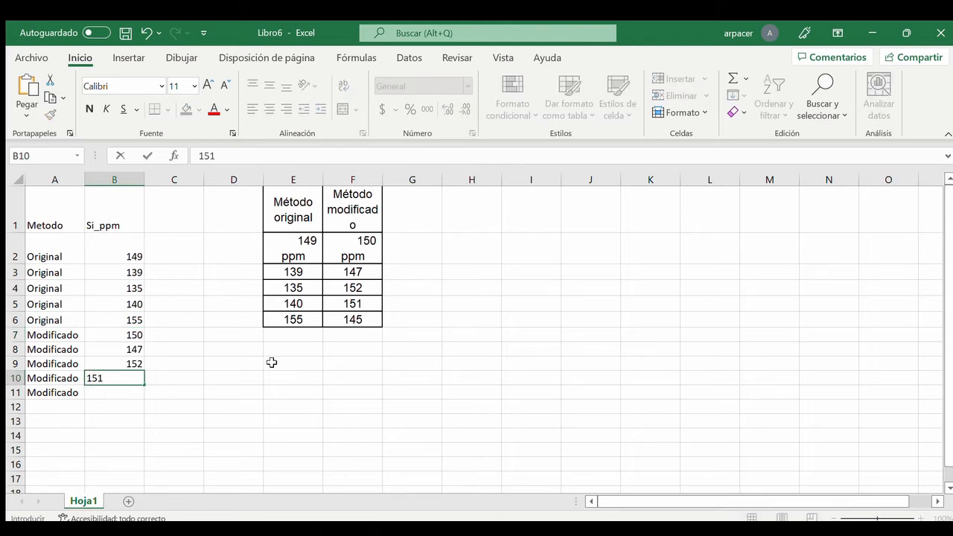
key(Return)
text(145)
key(Return)
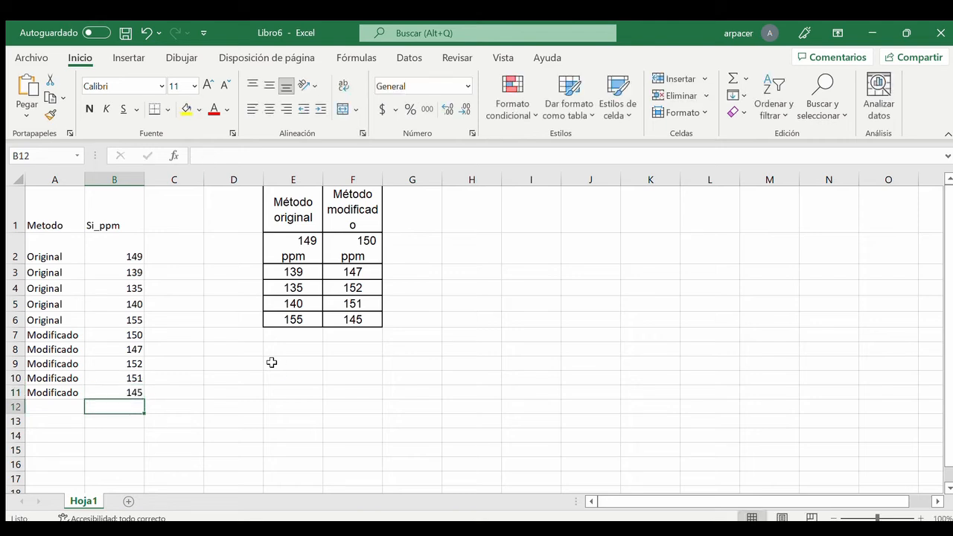
- Delete columns D to F, which hold the pasted source table
click(255, 182)
drag(255, 182, 371, 185)
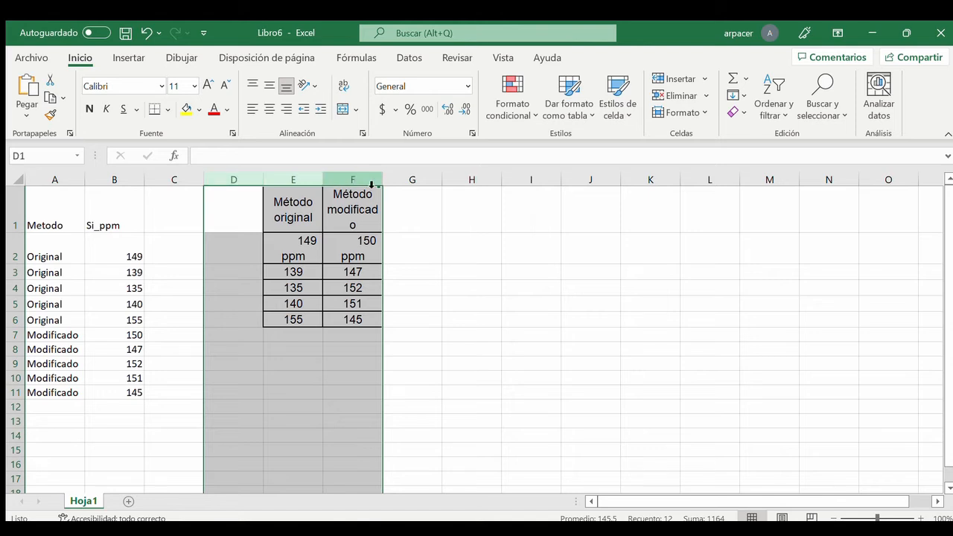
key(ctrl+minus)
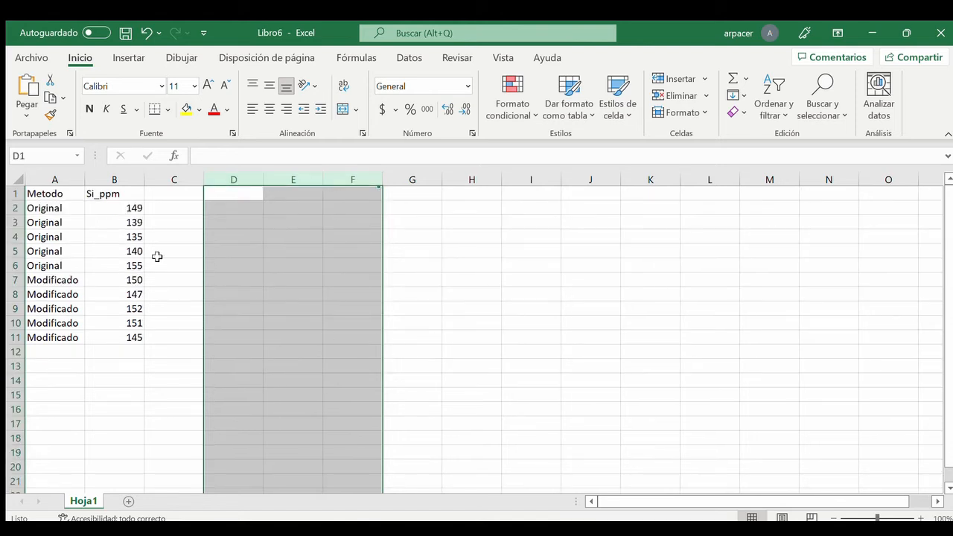
click(175, 264)
- Save the workbook as Si_metodos in the Curso_R_2022 folder in Excel workbook (*.xlsx) format
click(29, 58)
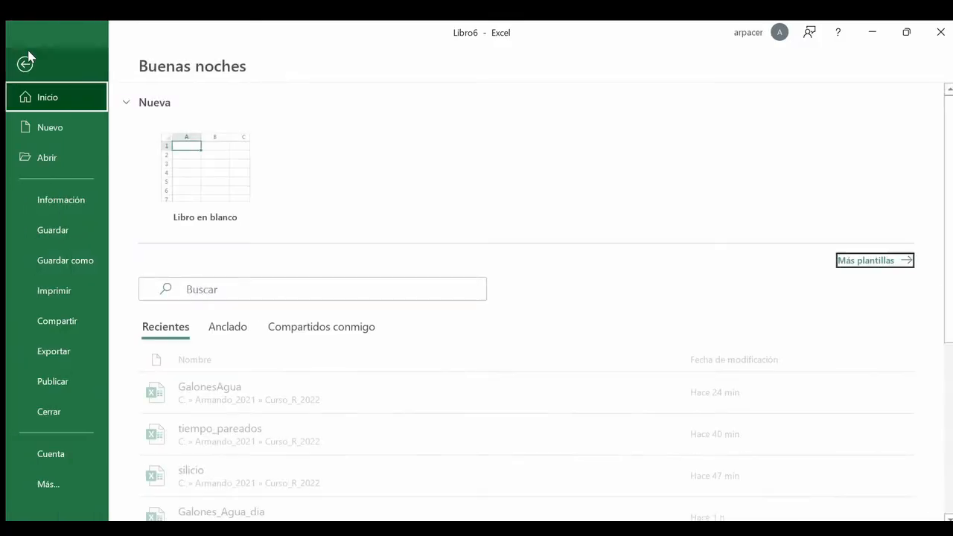
click(79, 259)
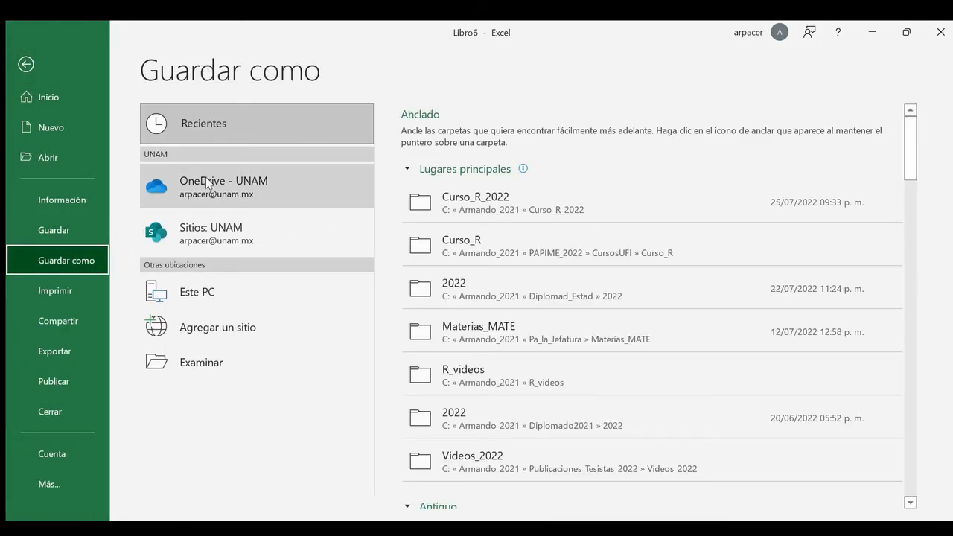
click(465, 199)
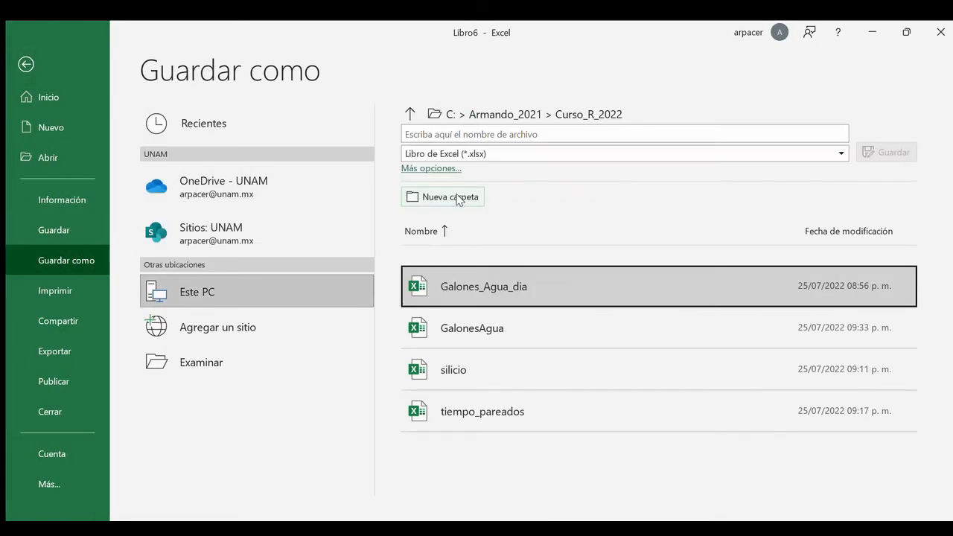
click(432, 135)
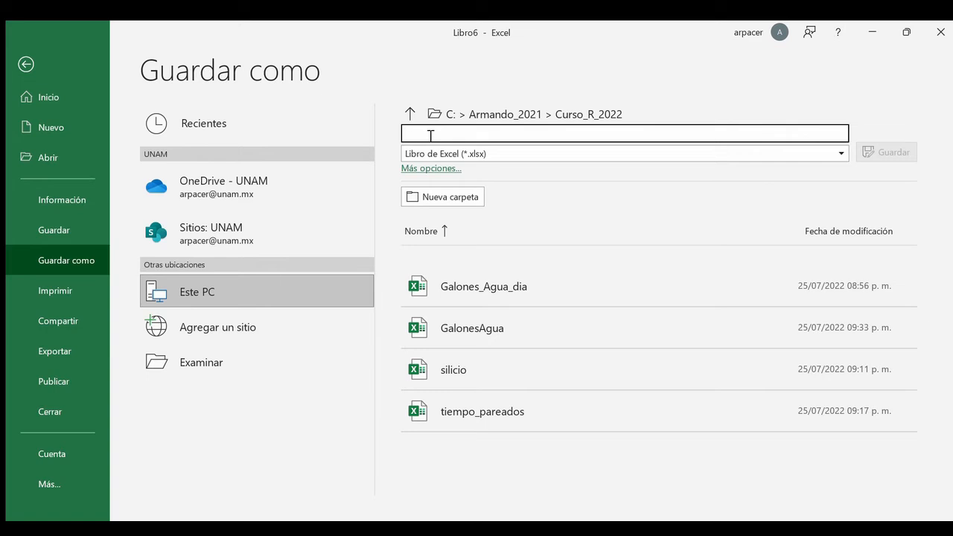
text(s)
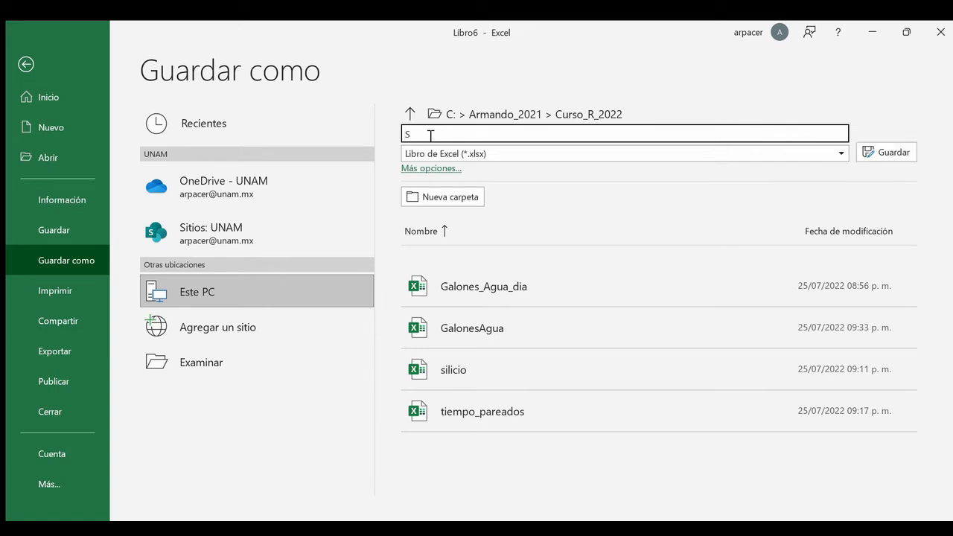
text(i_metodos)
key(ctrl+a)
key(Return)
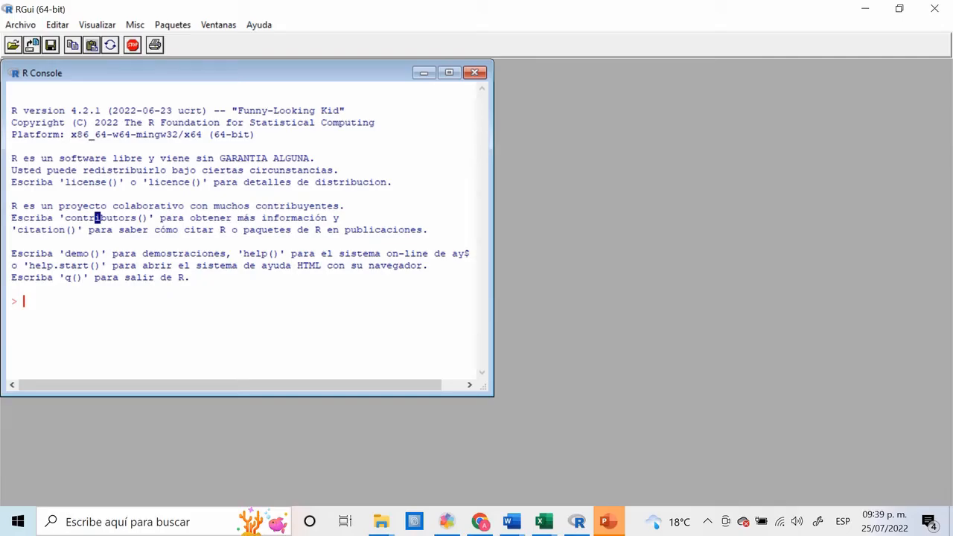
- Switch to RGui and start loading an R package
click(172, 25)
click(211, 42)
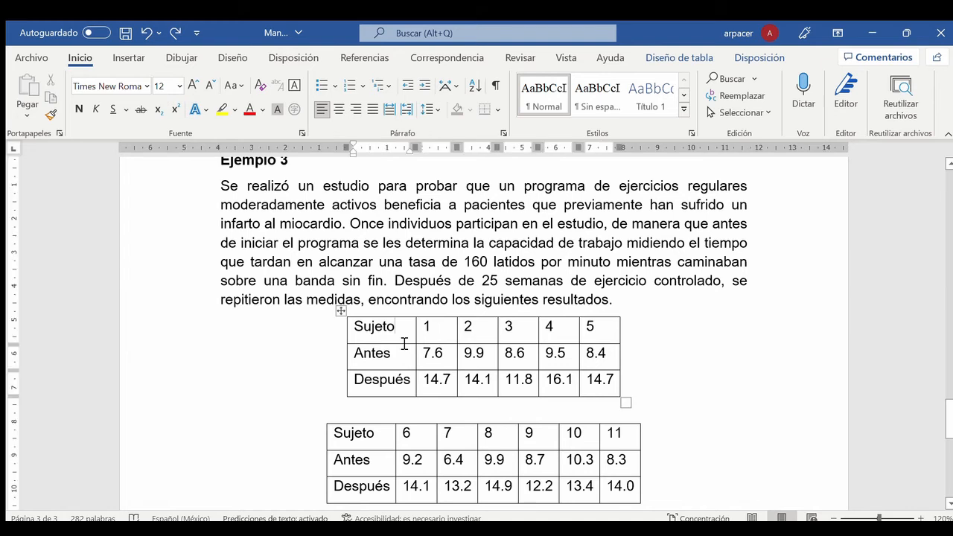
- Copy the two Ejemplo 3 subject tables from Word into a new Excel workbook at G1 and G5
click(341, 311)
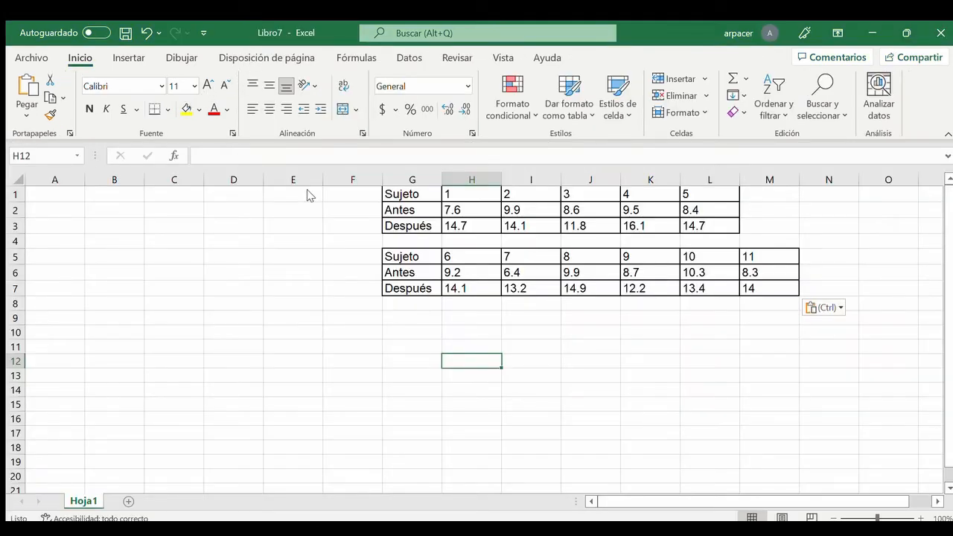
- Enter the heading Sujeto in A1 and number the subjects 1 to 11 in A2 to A12
click(64, 198)
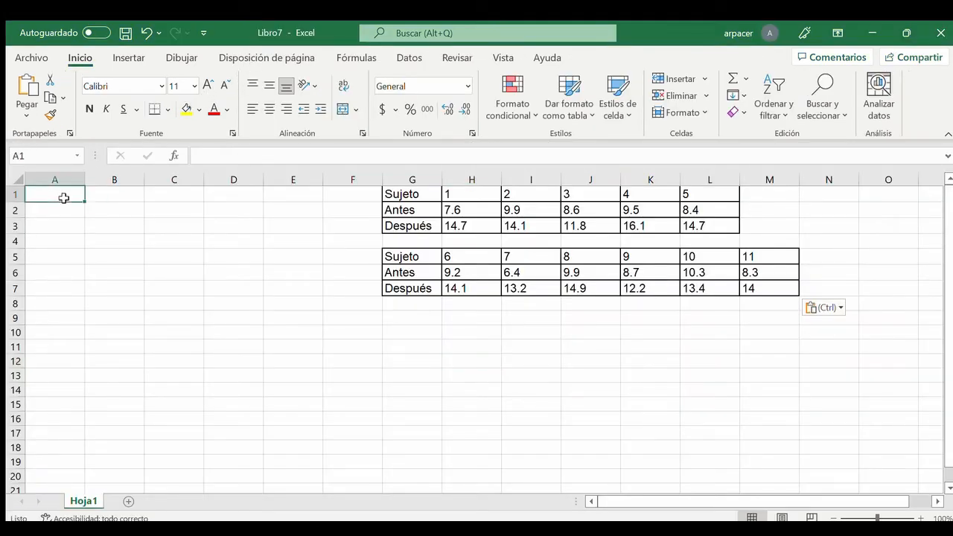
text(Sujeto)
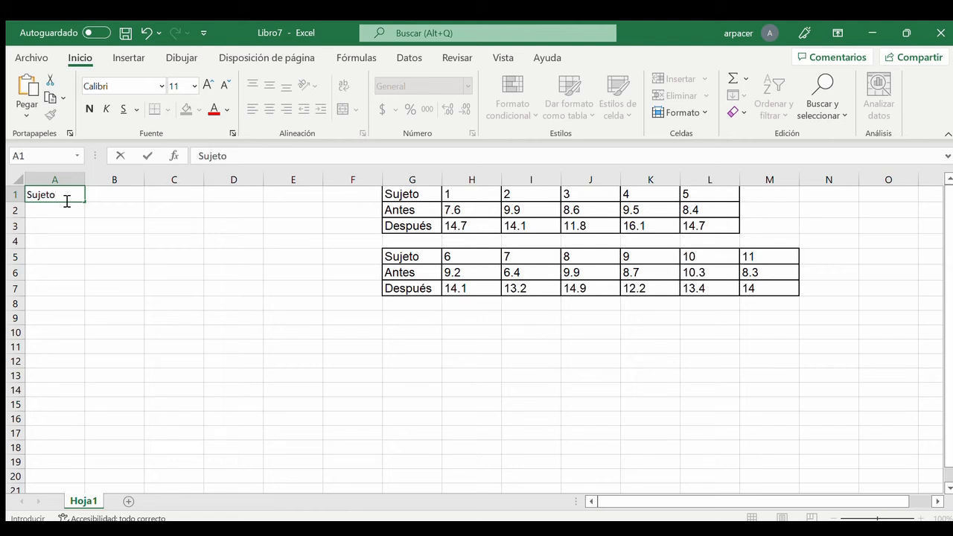
key(Return)
text(1)
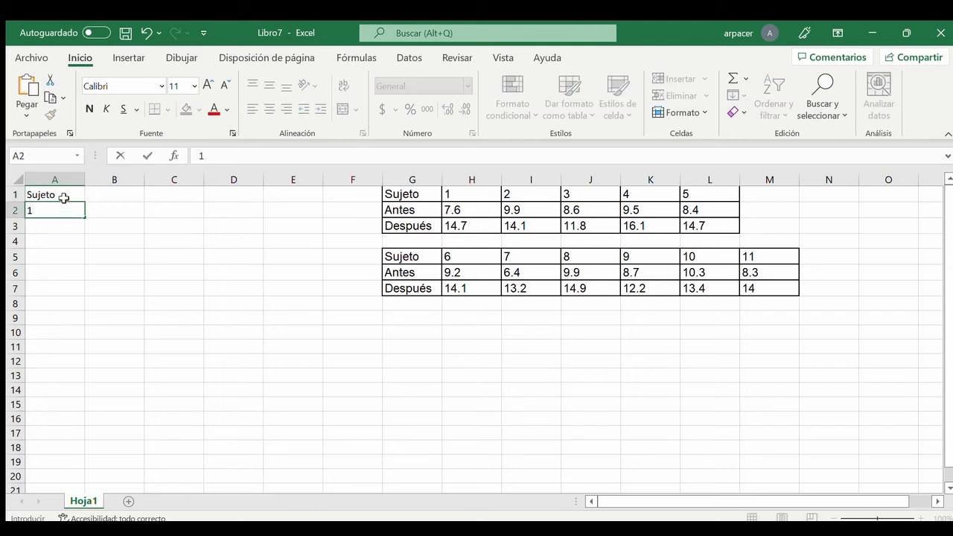
key(Return)
text(2)
key(Return)
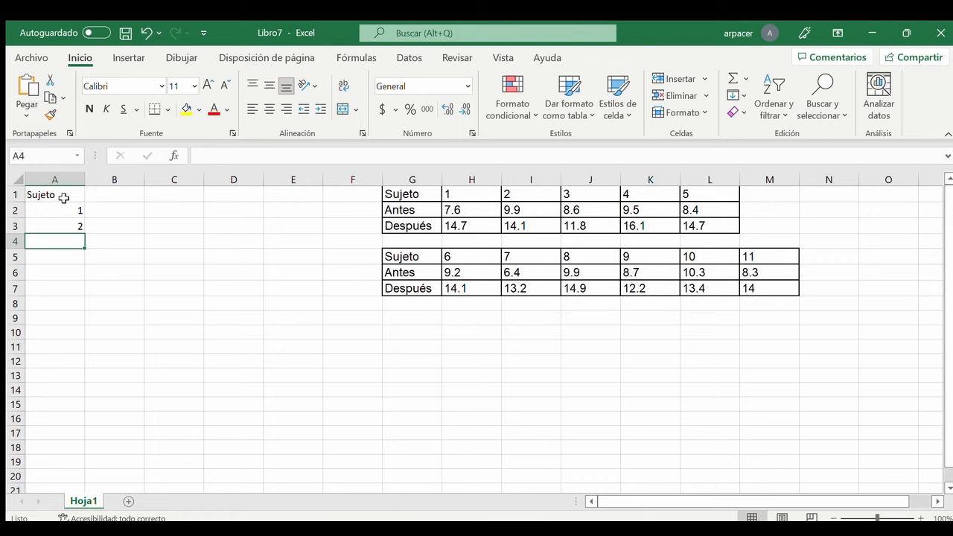
drag(70, 213, 55, 370)
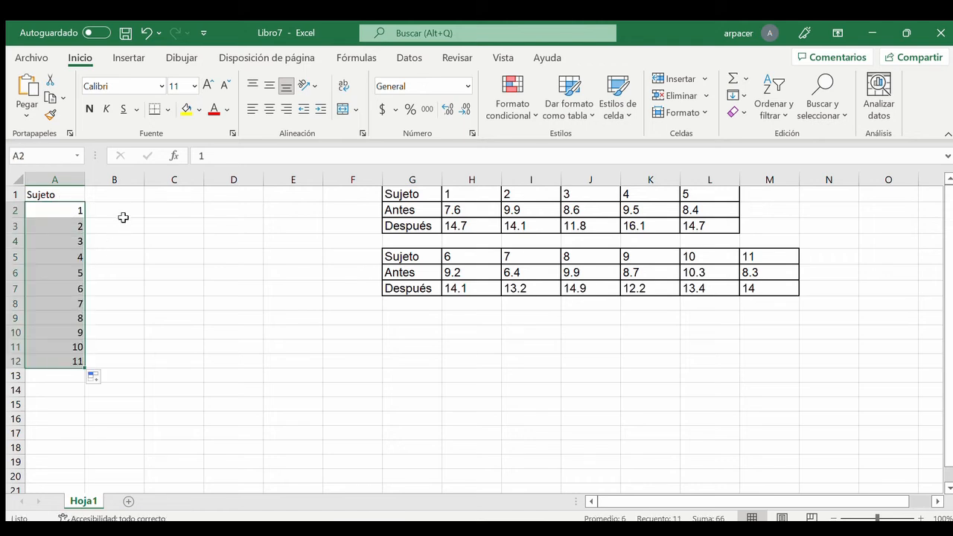
- Enter the column headings t_antes in B1 and t_despues in C1
click(112, 194)
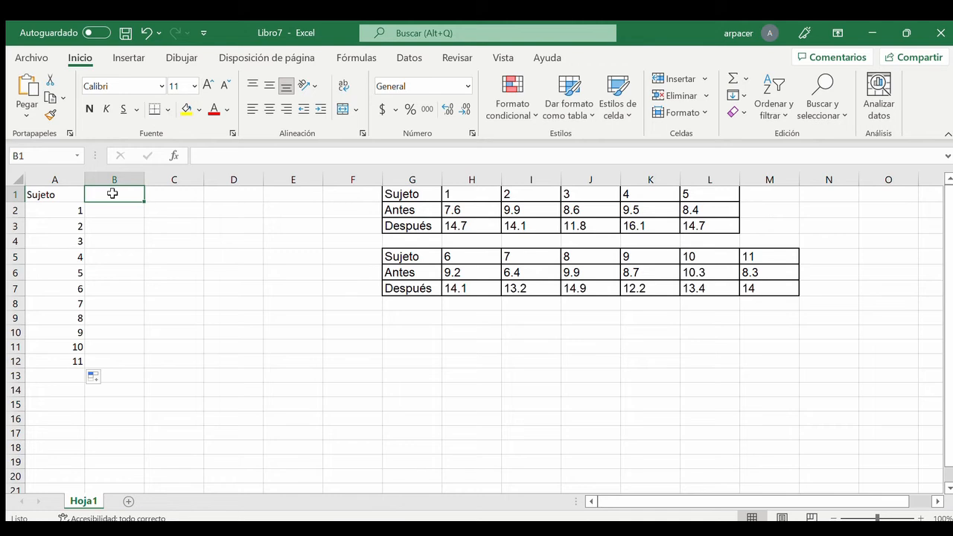
text(t_antes)
key(Tab)
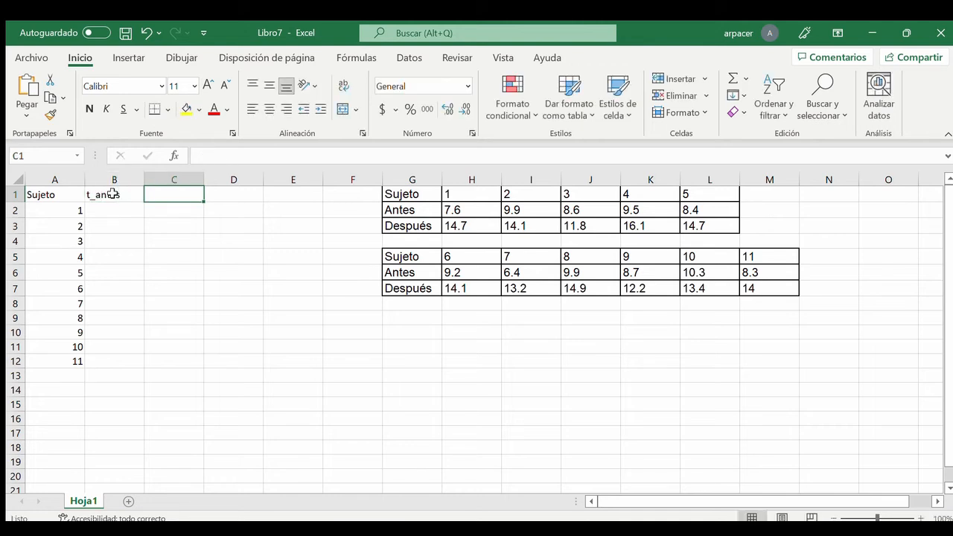
text(t_despues)
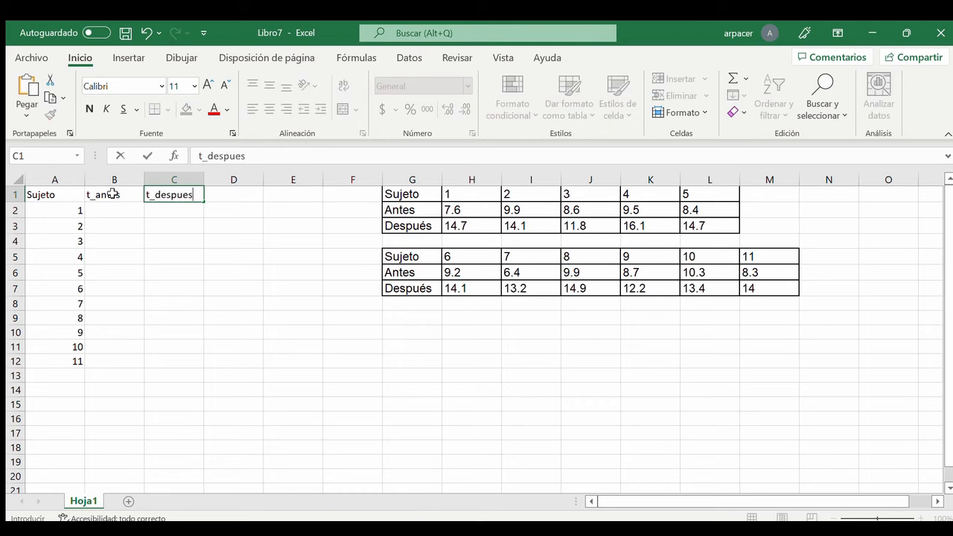
- Enter the t_antes values 7.6, 9.9, 8.6, 9.5, 8.4, 9.2, 6.4, 9.9, 8.7, 10.3 and 8.3 in B2 to B12
click(112, 211)
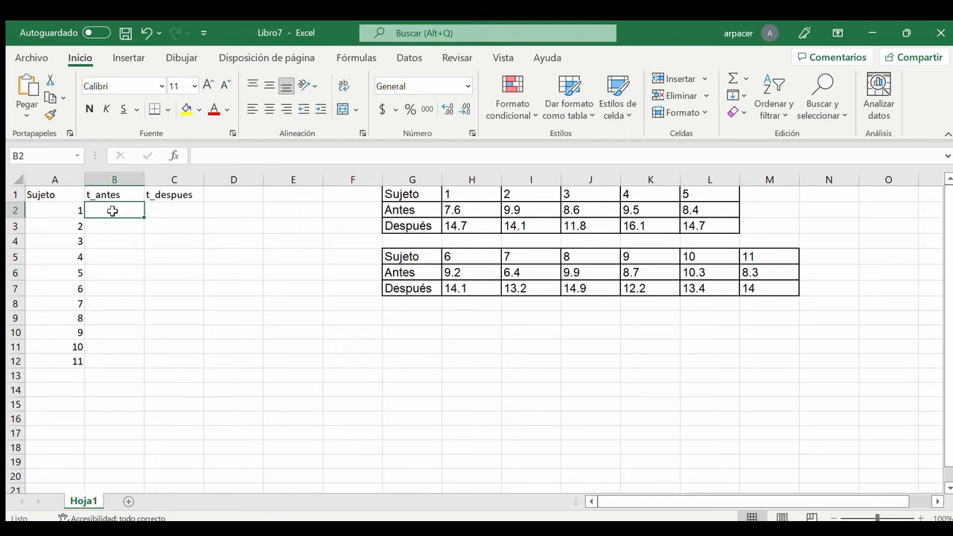
text(7.6)
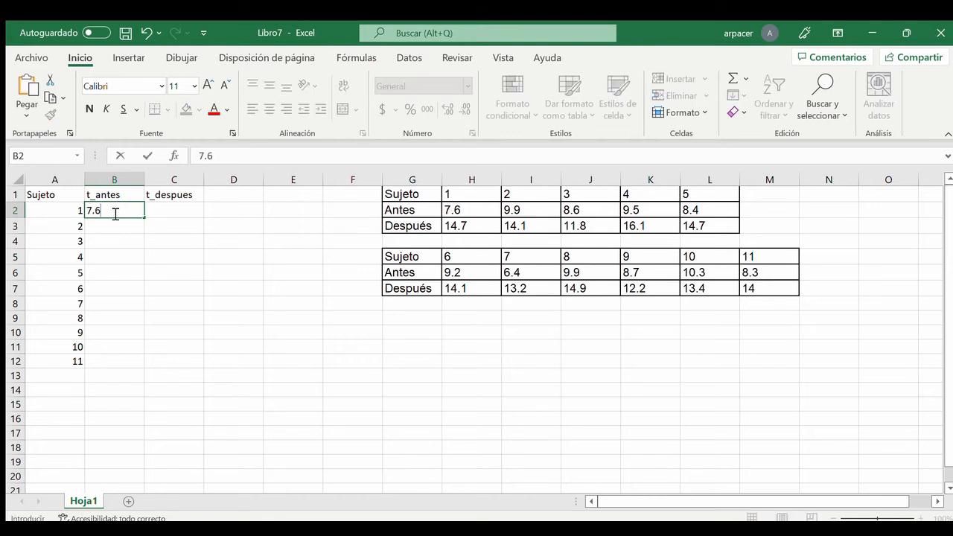
key(Return)
text(9.9)
key(Return)
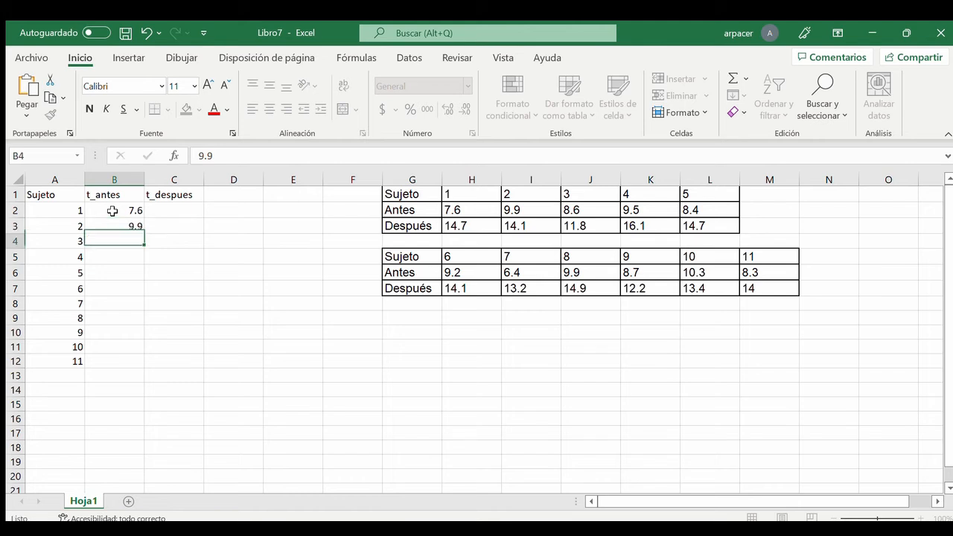
text(8.)
key(Return)
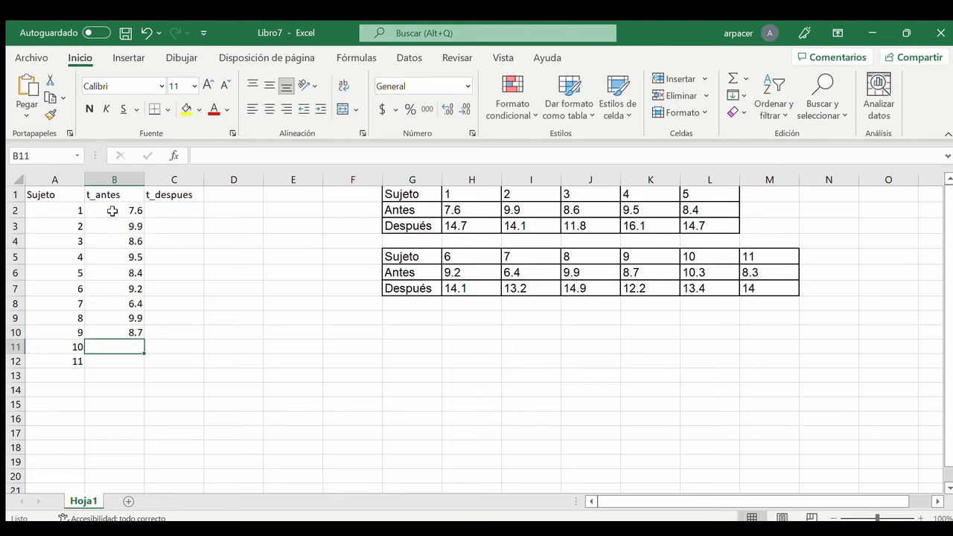
text(10.3)
key(Return)
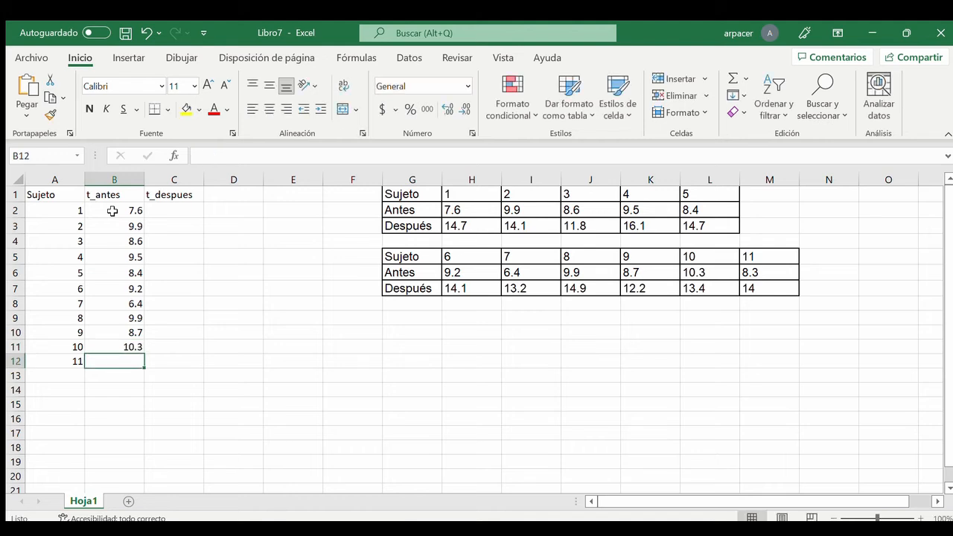
text(8.3)
key(Tab)
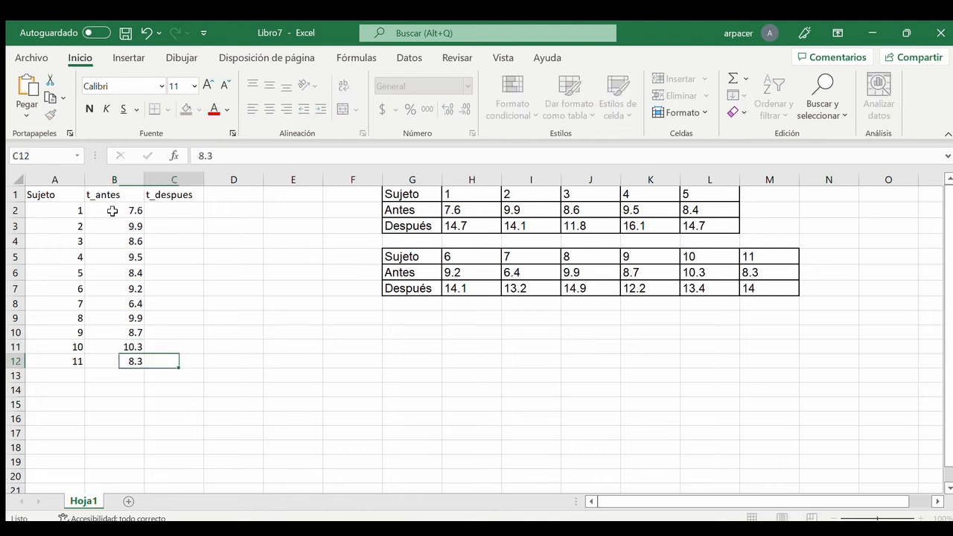
- Enter the t_despues values 14.7, 14.1, 11.8, 16.1, 14.7, 14.1, 13.2, 14.9, 12.2, 13.4 and 14 in C2 to C12
key(Up)
key(Up)
key(Up)
key(Up)
key(Up)
key(Up)
key(Up)
key(Up)
key(Up)
key(Up)
text(14.7)
key(Return)
text(14)
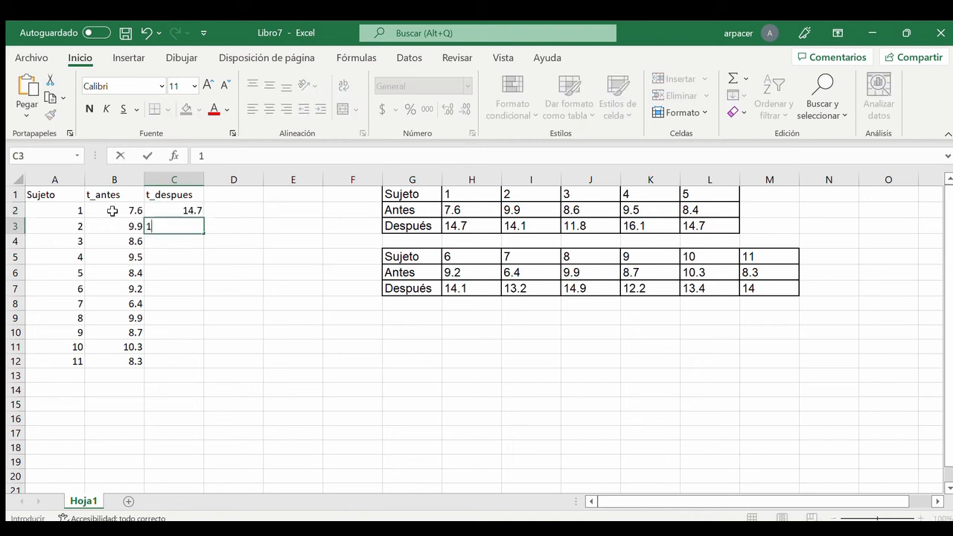
text(.1)
key(Return)
text(11)
text(3)
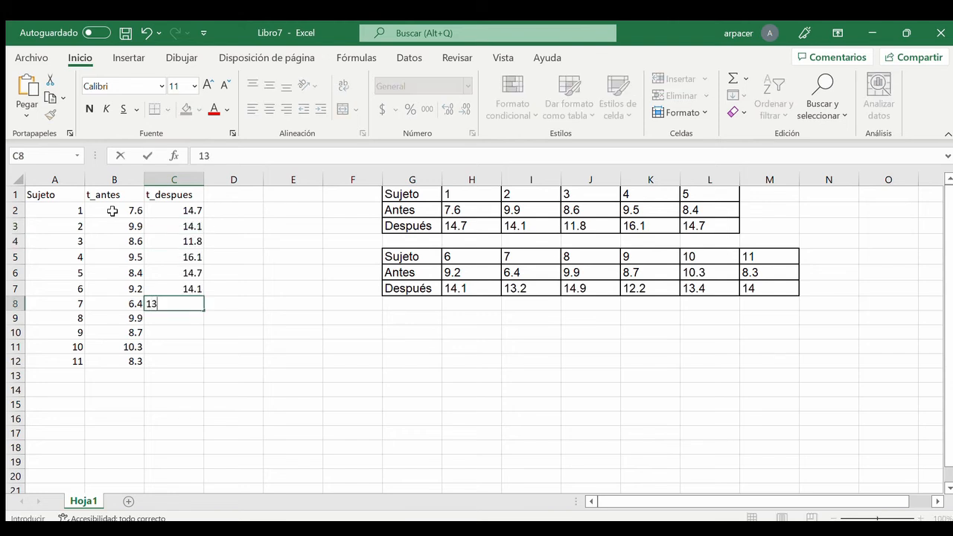
text(.2)
key(Return)
text(14.9)
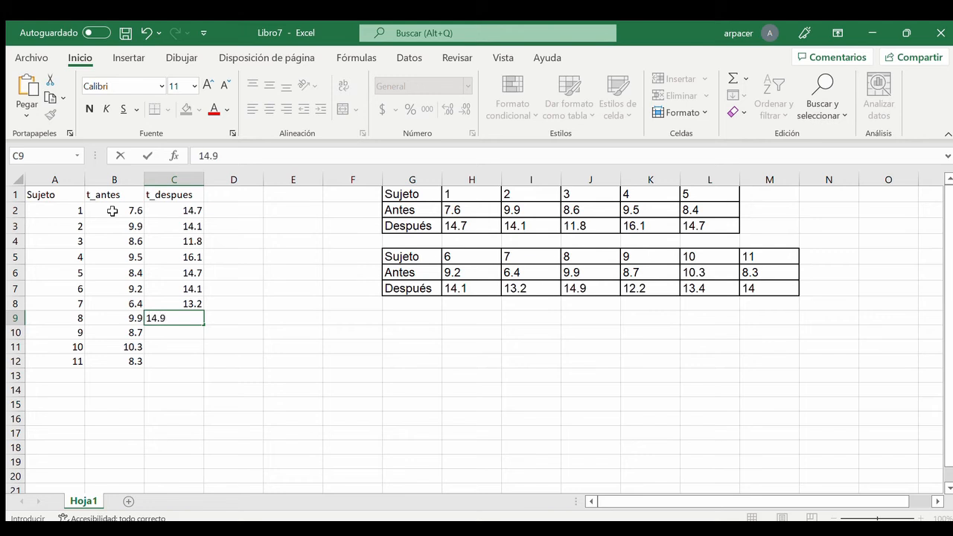
key(Return)
text(12.)
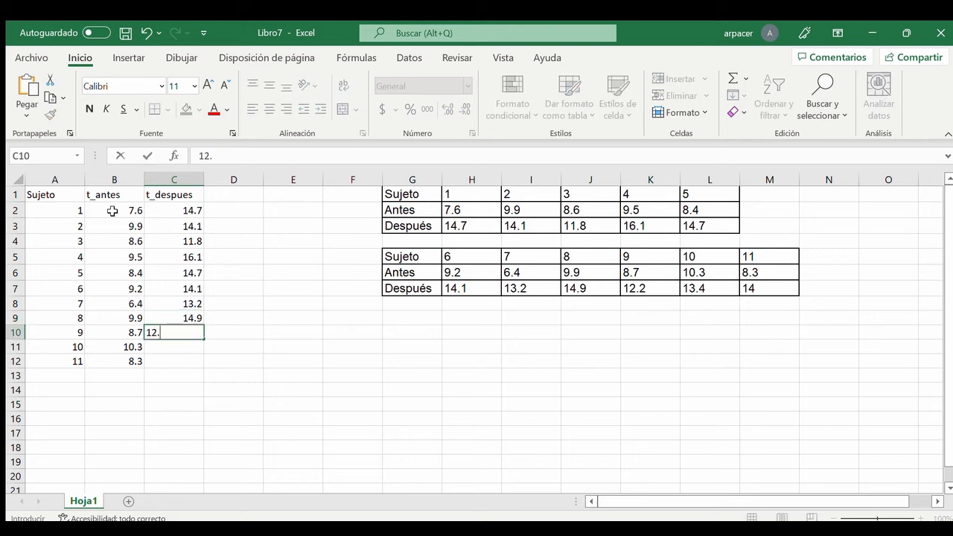
text(2)
key(Return)
text(13.4)
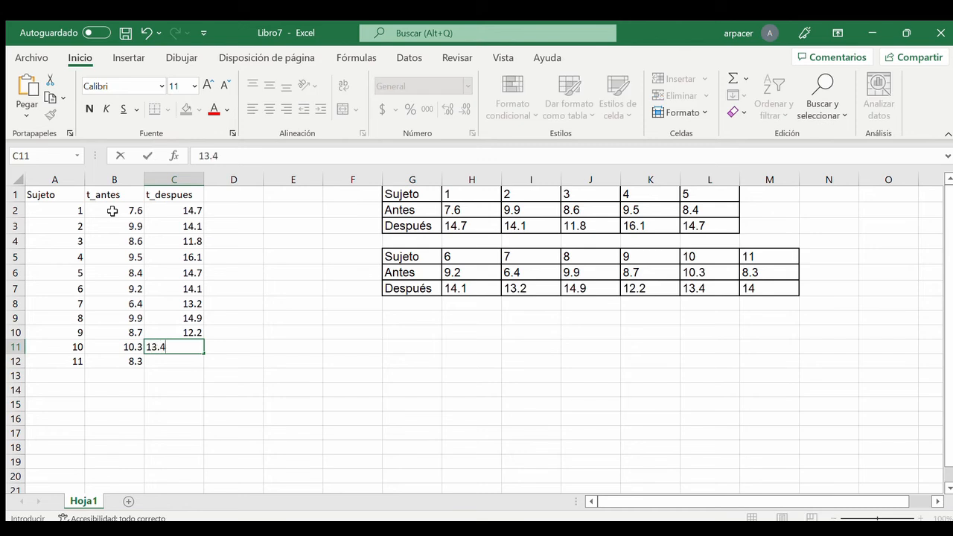
key(Return)
text(13)
key(BackSpace)
text(4)
key(Return)
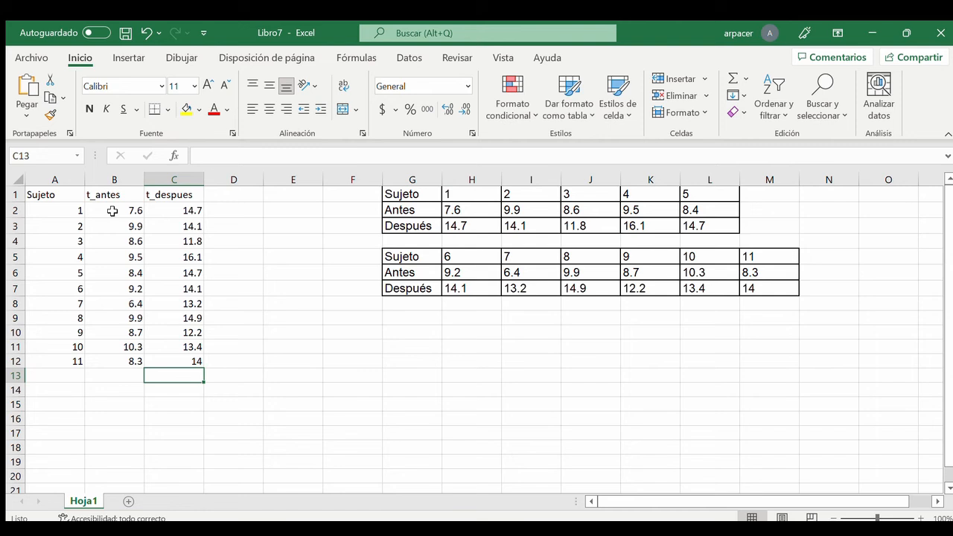
- Delete columns F to N, which hold the two source tables copied from Word
drag(349, 180, 841, 196)
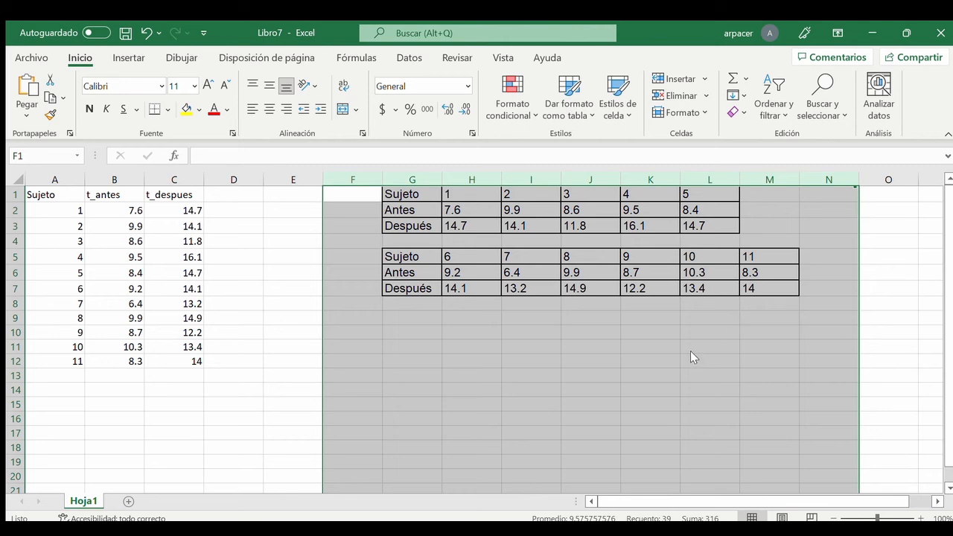
key(ctrl+minus)
- Save the workbook as ejemplo03_Excel in the Curso_R_2022 folder in Excel workbook (*.xlsx) format
click(31, 58)
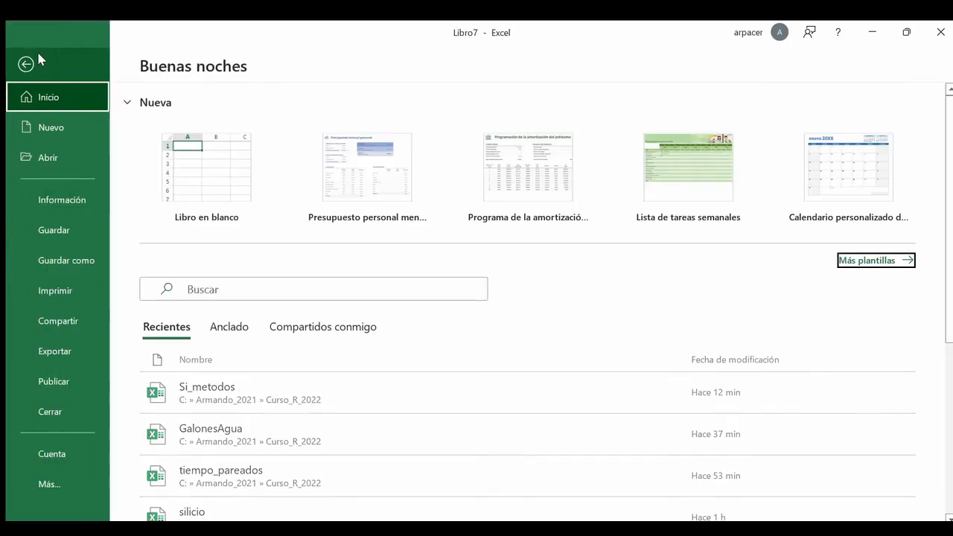
click(74, 258)
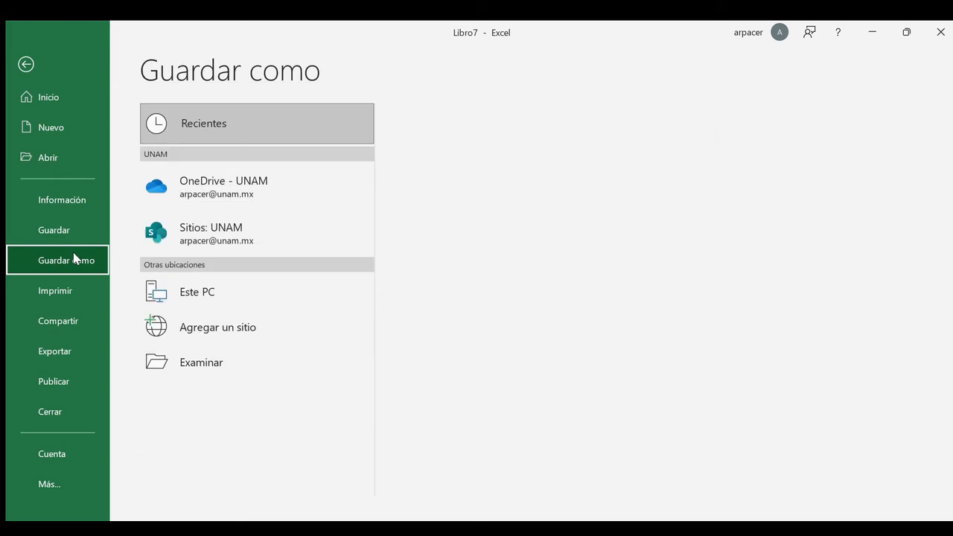
click(477, 197)
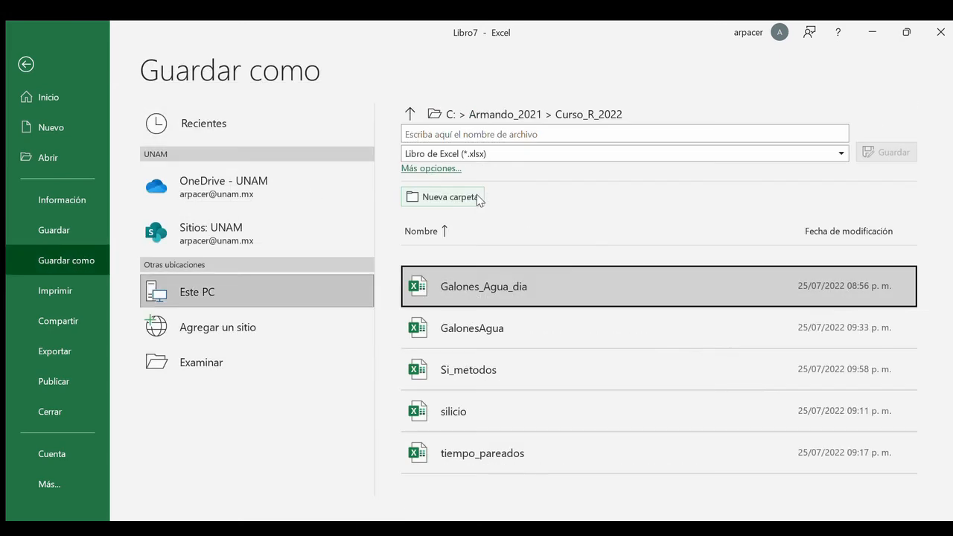
click(431, 134)
text(ejemplo0)
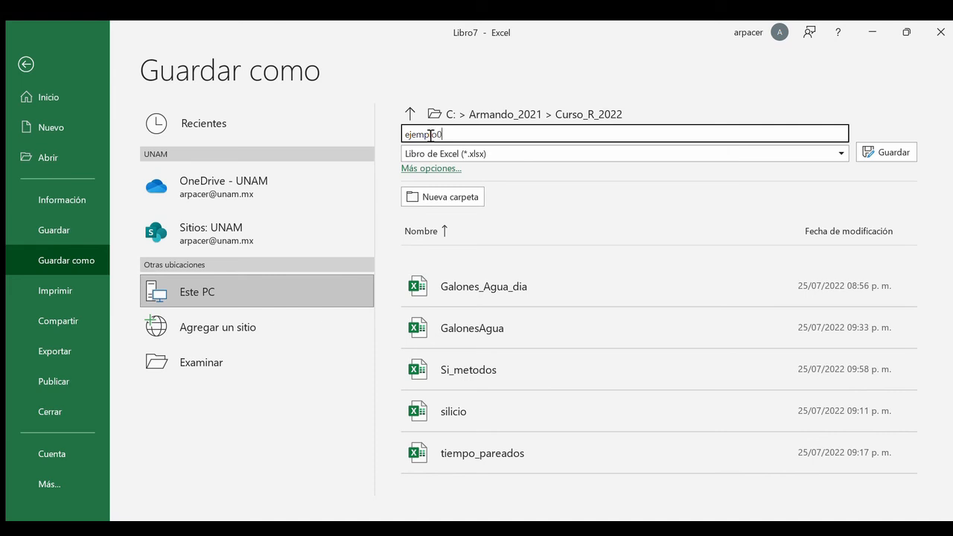
text(3_Excel)
click(884, 152)
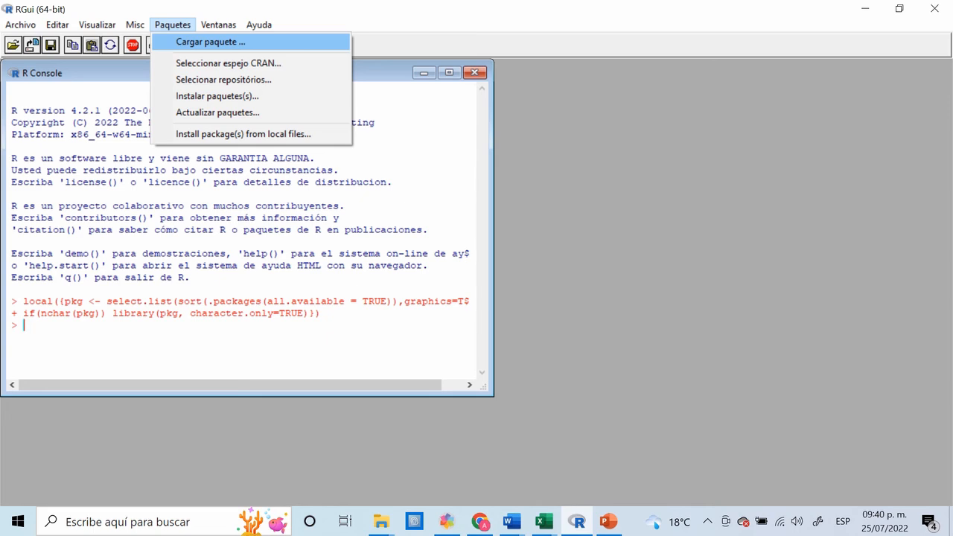
- Switch to RGui and open the list of installed packages for loading one
key(Return)
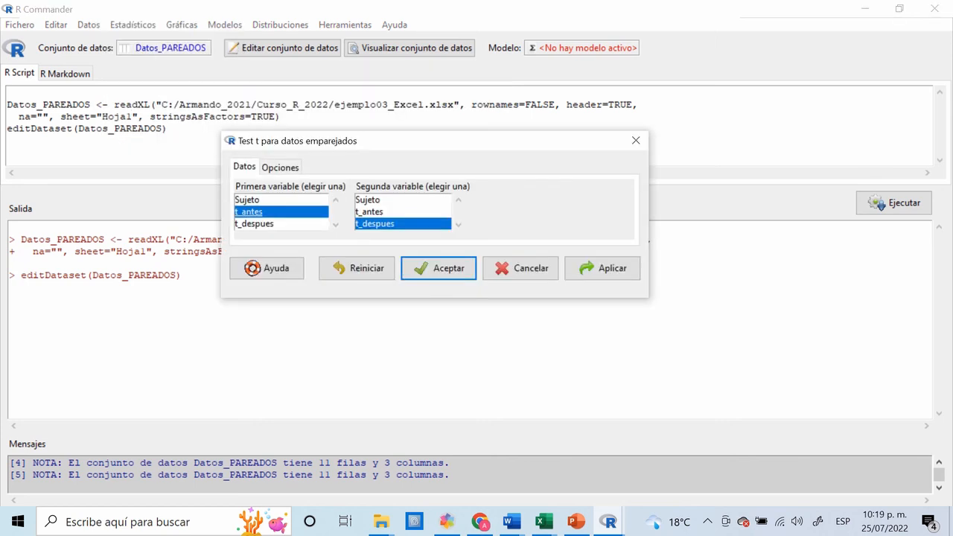
- In R Commander, run the paired t-test on Datos_PAREADOS with t_antes as first variable and t_despues as second
key(Return)
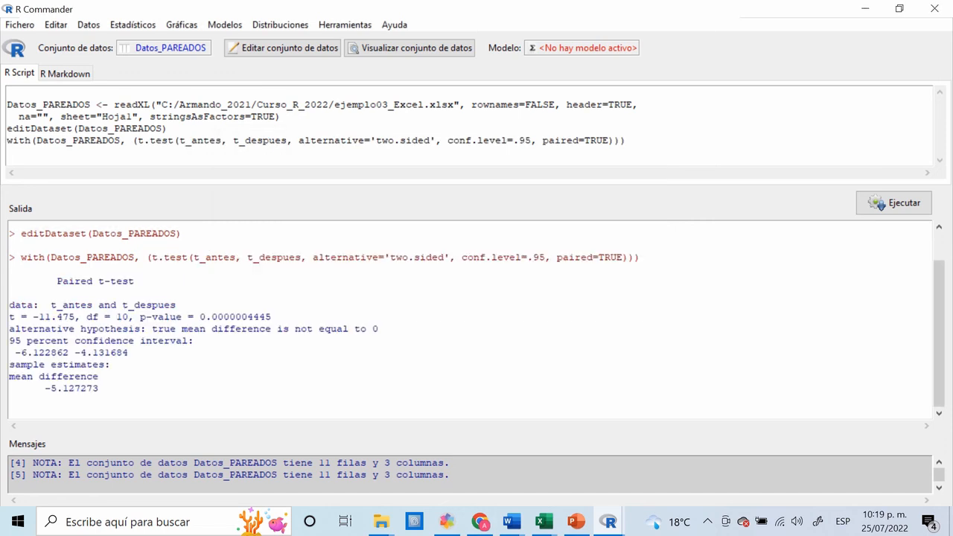